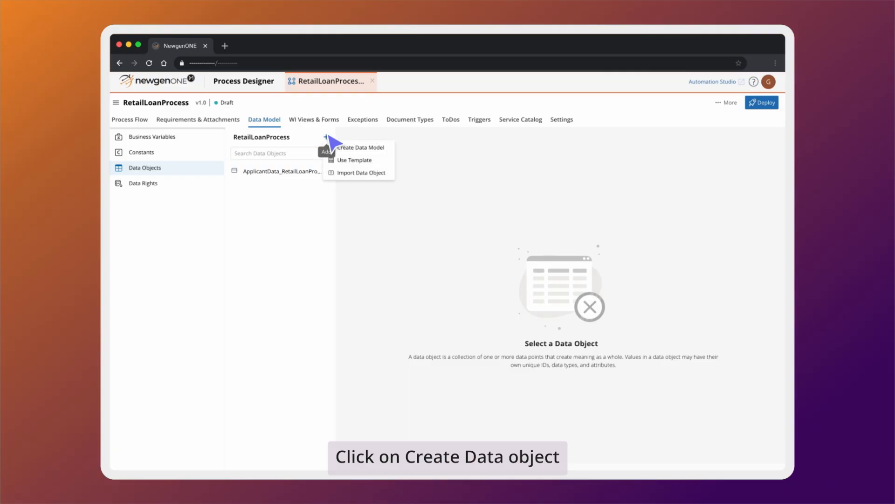
- Create the CoApplicantDetails data object in the 4 Oct 23 category
{"action": "left_click", "coordinate": [385, 147]}
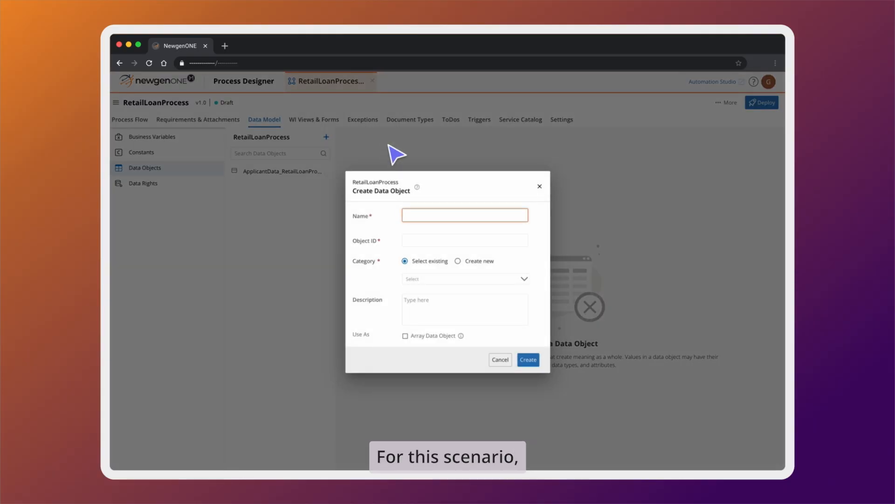
{"action": "type", "text": "CoAp"}
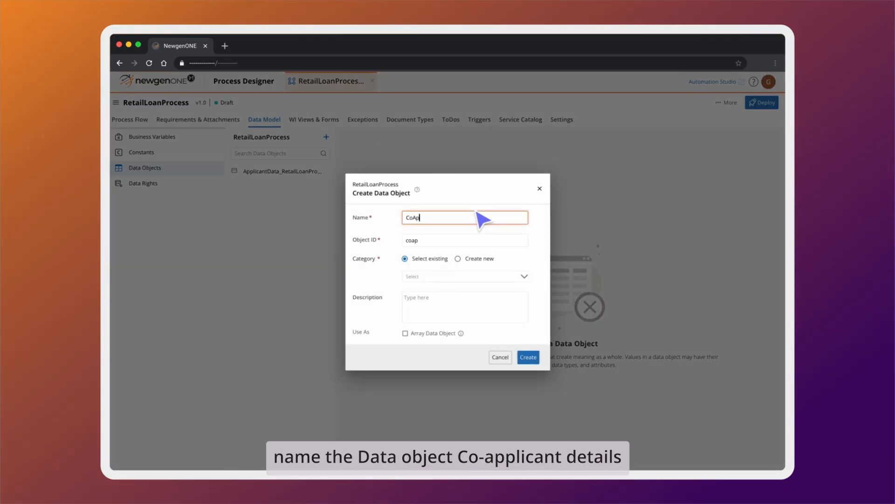
{"action": "type", "text": "plicantDetails"}
{"action": "left_click", "coordinate": [462, 276]}
{"action": "left_click", "coordinate": [450, 292]}
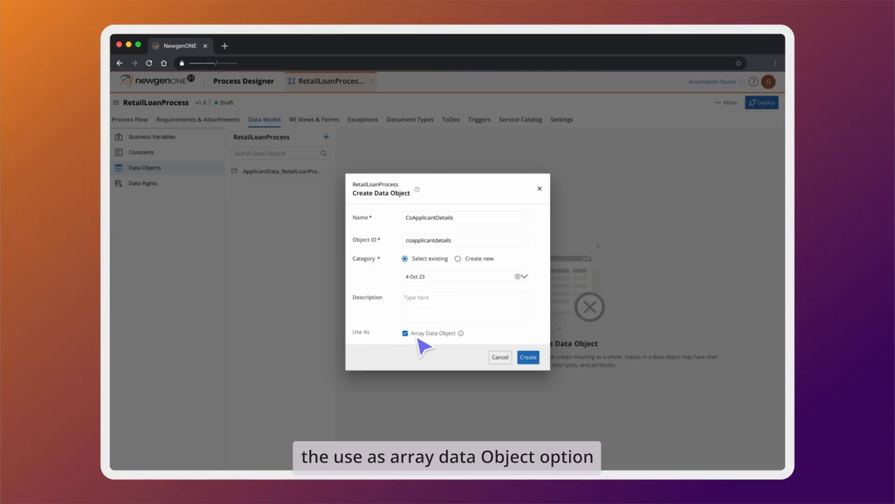
{"action": "left_click", "coordinate": [521, 358]}
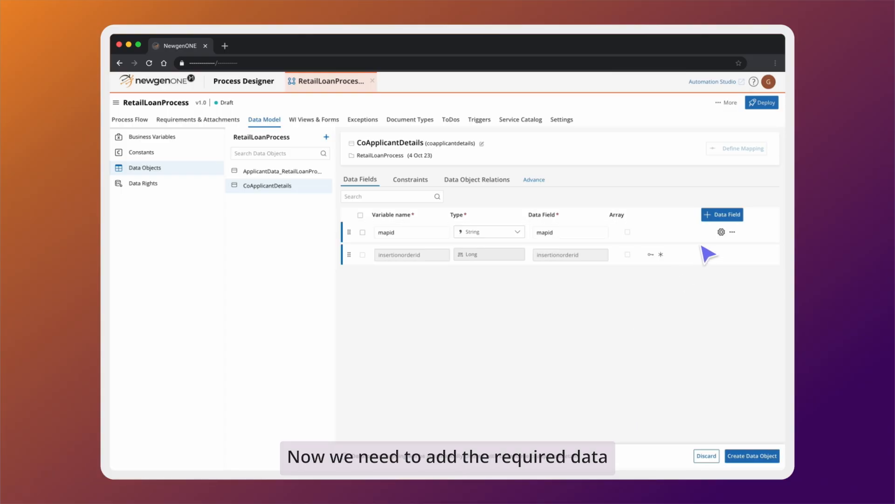
- Add a mapperid field of type Long to CoApplicantDetails
{"action": "left_click", "coordinate": [719, 215]}
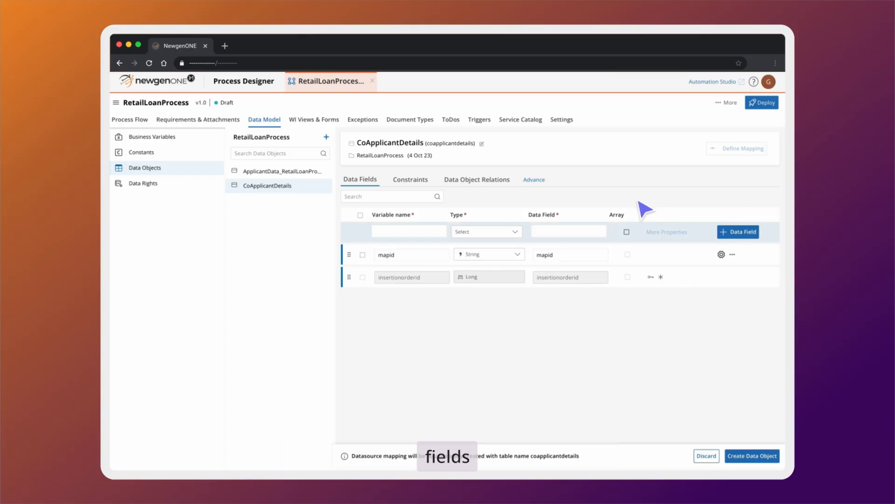
{"action": "left_click", "coordinate": [423, 231]}
{"action": "type", "text": "mapperid"}
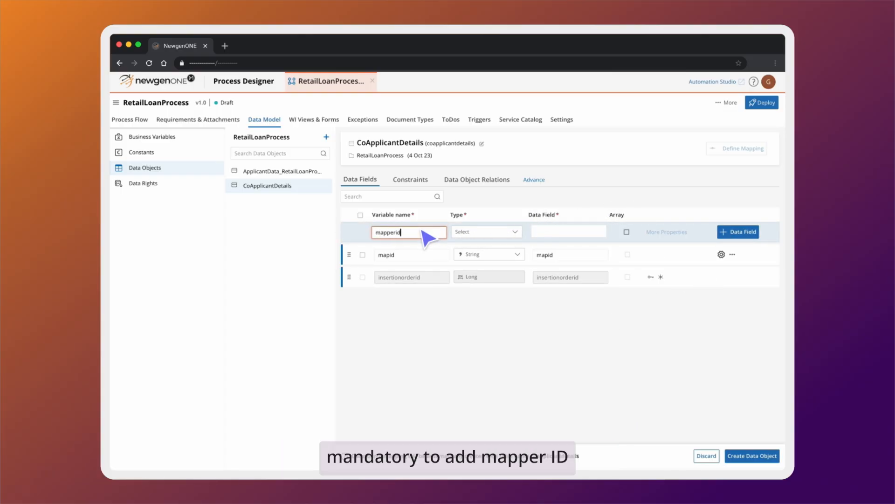
{"action": "left_click", "coordinate": [486, 233]}
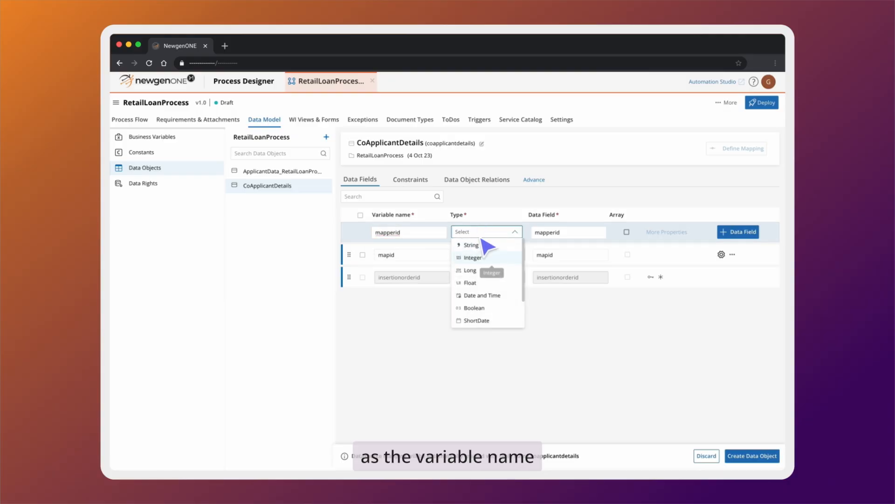
{"action": "left_click", "coordinate": [494, 272]}
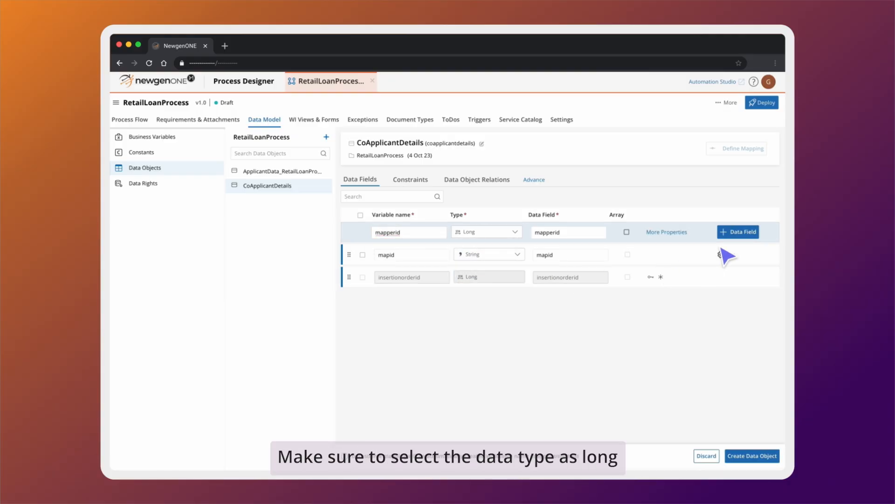
{"action": "left_click", "coordinate": [733, 232]}
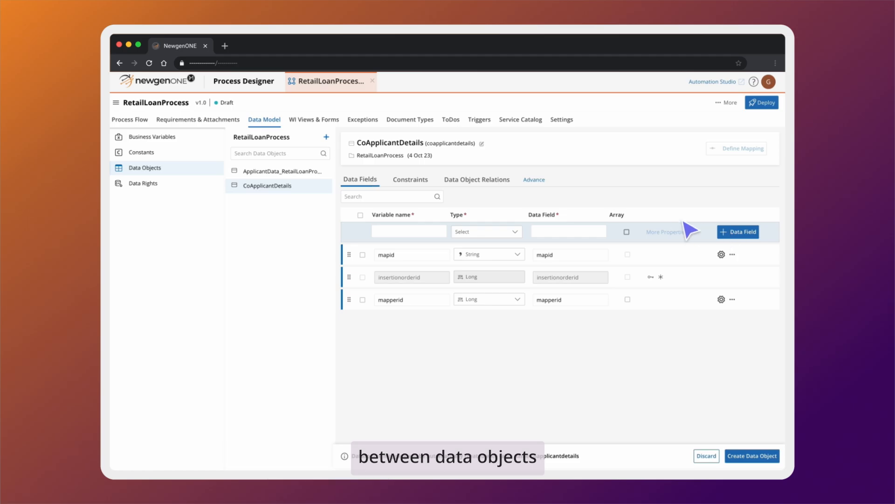
- Add a First Name String field and save the data object
{"action": "left_click", "coordinate": [422, 233]}
{"action": "type", "text": "First Name"}
{"action": "left_click", "coordinate": [488, 231]}
{"action": "left_click", "coordinate": [495, 245]}
{"action": "left_click", "coordinate": [737, 232]}
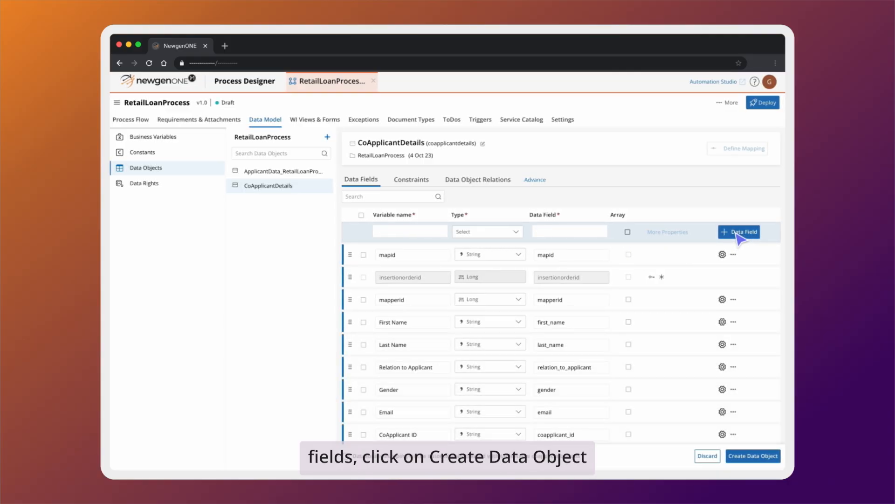
{"action": "left_click", "coordinate": [758, 457]}
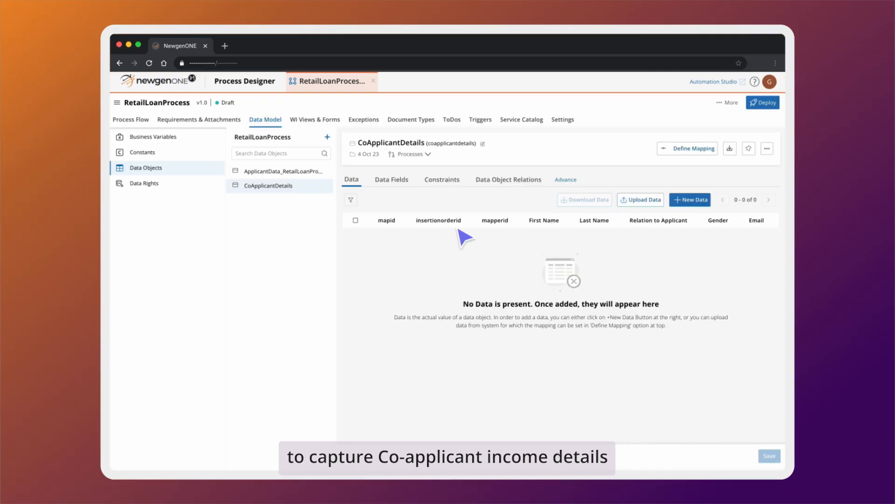
- Create the CoApplicant Income Details data object in the 4 Oct 23 category
{"action": "left_click", "coordinate": [328, 137]}
{"action": "left_click", "coordinate": [369, 146]}
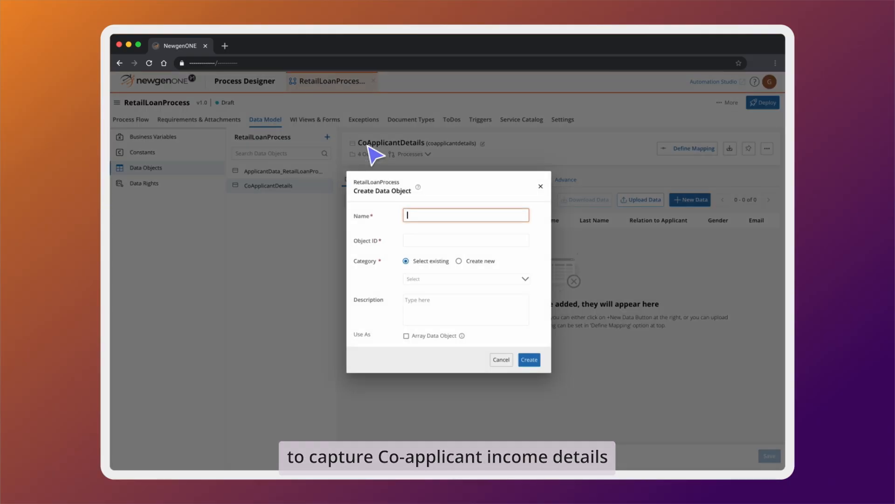
{"action": "type", "text": "CoApplicant Income De"}
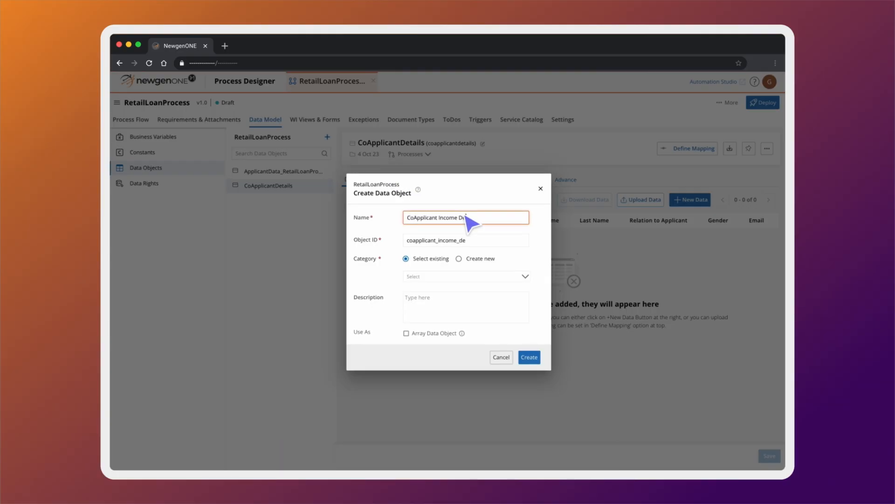
{"action": "type", "text": "tails"}
{"action": "left_click", "coordinate": [455, 276]}
{"action": "left_click", "coordinate": [459, 294]}
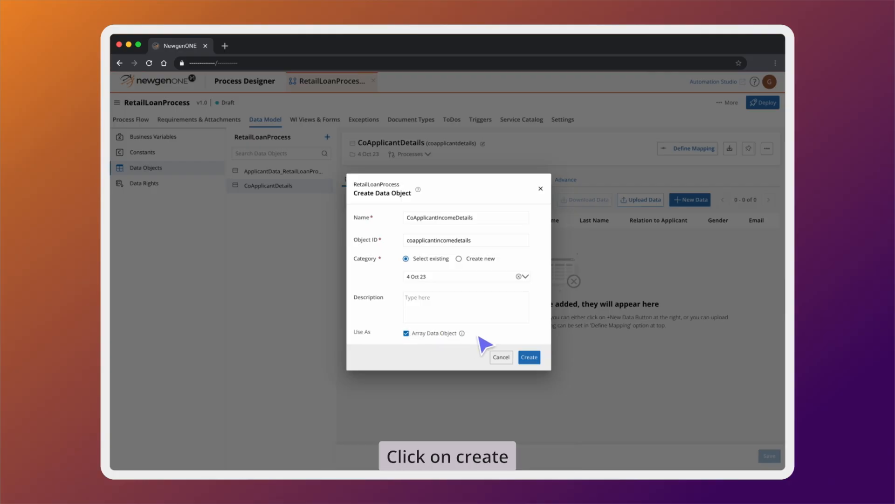
{"action": "left_click", "coordinate": [530, 357]}
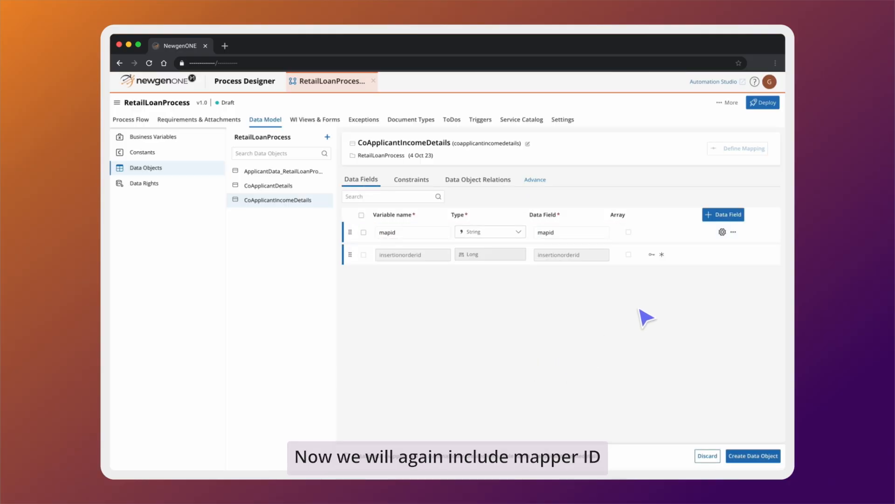
- Add a Mapperid field of type Long
{"action": "left_click", "coordinate": [712, 216]}
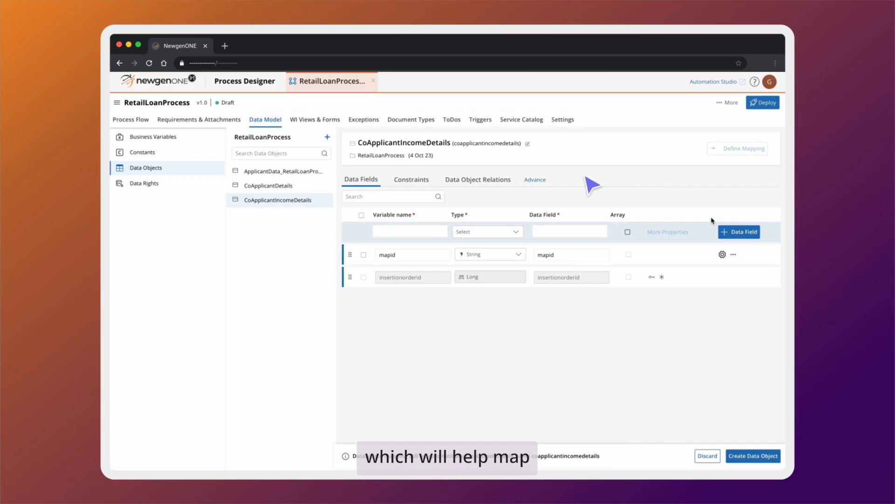
{"action": "left_click", "coordinate": [426, 232]}
{"action": "type", "text": "M"}
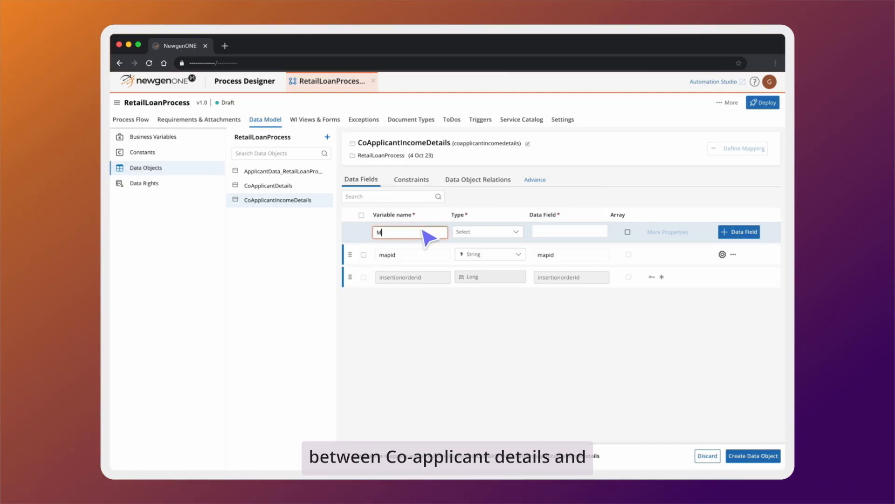
{"action": "type", "text": "apper"}
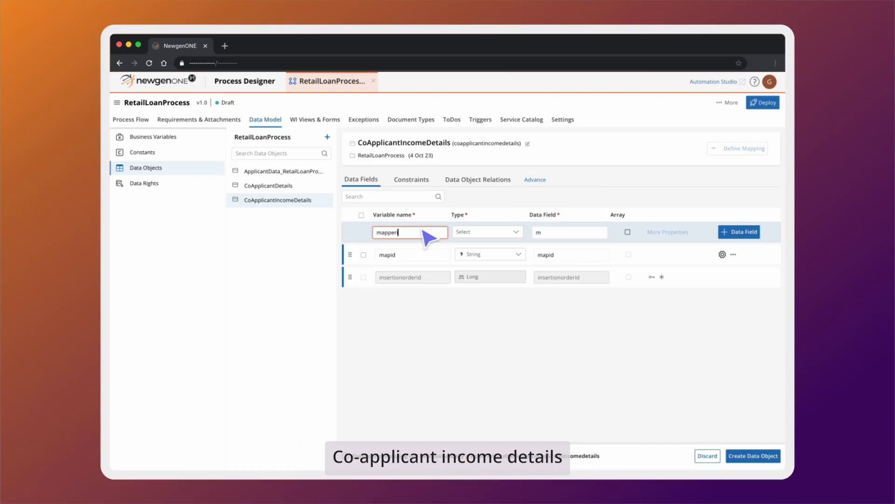
{"action": "type", "text": "id"}
{"action": "left_click", "coordinate": [486, 232]}
{"action": "left_click", "coordinate": [488, 269]}
{"action": "left_click", "coordinate": [736, 232]}
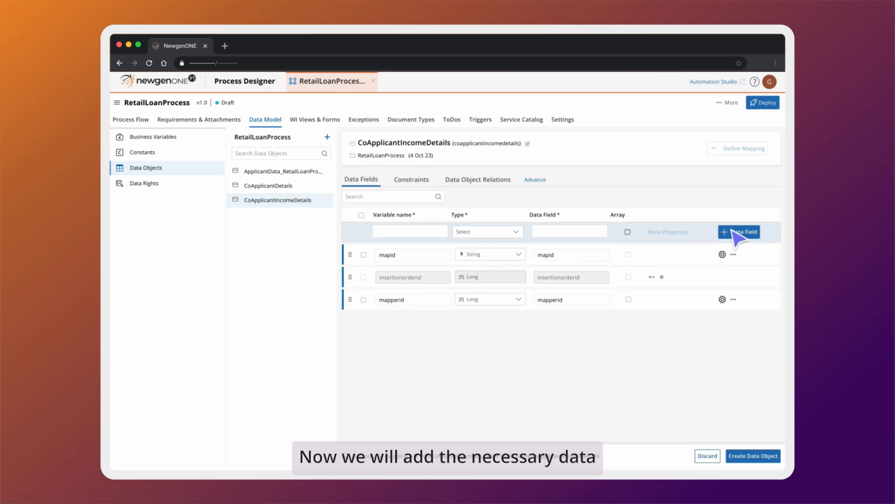
- Add an IncomeID String field and save the data object
{"action": "left_click", "coordinate": [423, 231]}
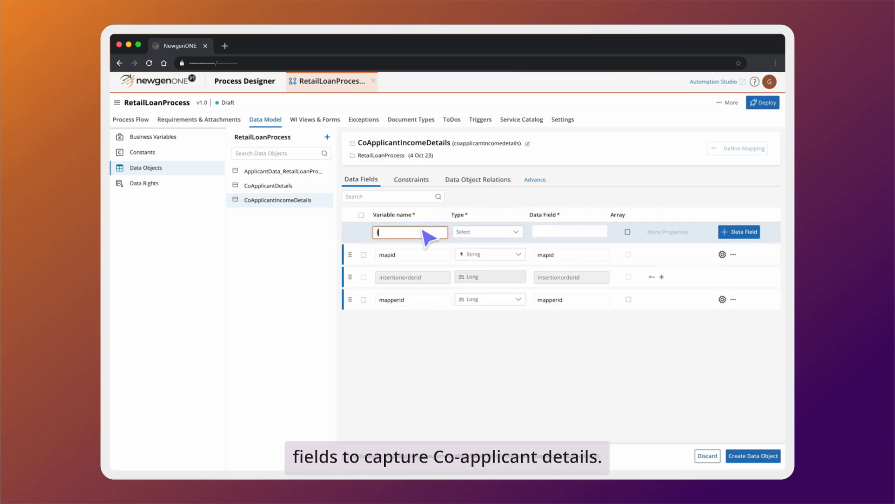
{"action": "type", "text": "IncomeID"}
{"action": "left_click", "coordinate": [481, 231]}
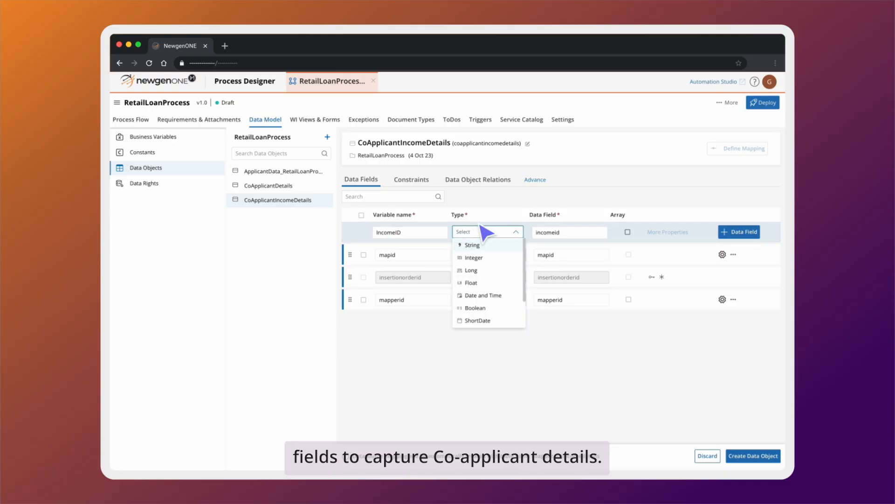
{"action": "left_click", "coordinate": [471, 245]}
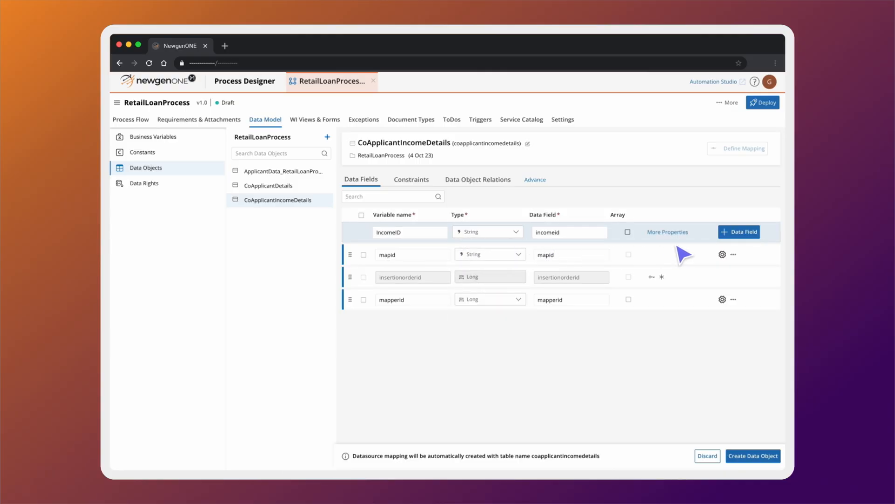
{"action": "left_click", "coordinate": [740, 232]}
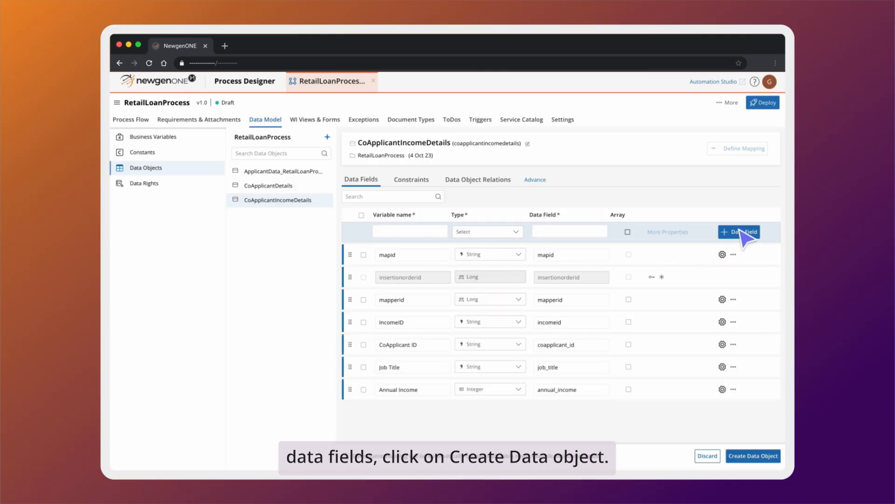
{"action": "left_click", "coordinate": [753, 456]}
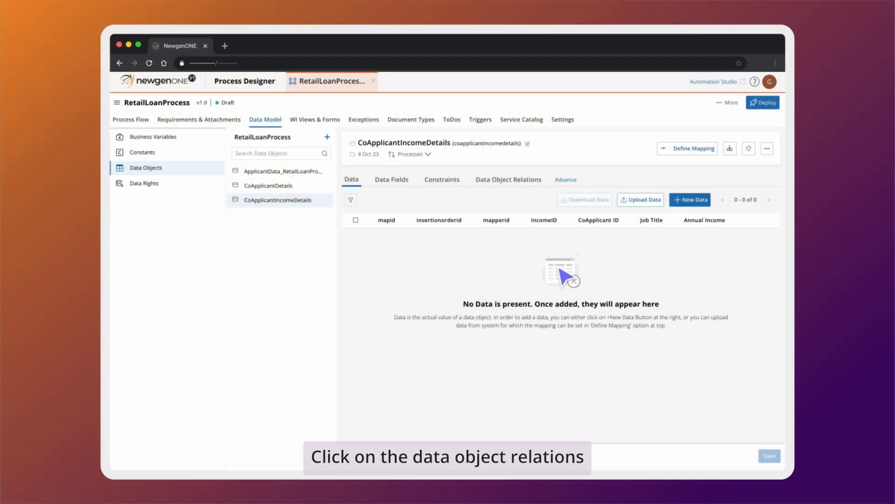
- Start a parent relation with CoApplicantDetails as the parent data object
{"action": "left_click", "coordinate": [507, 182]}
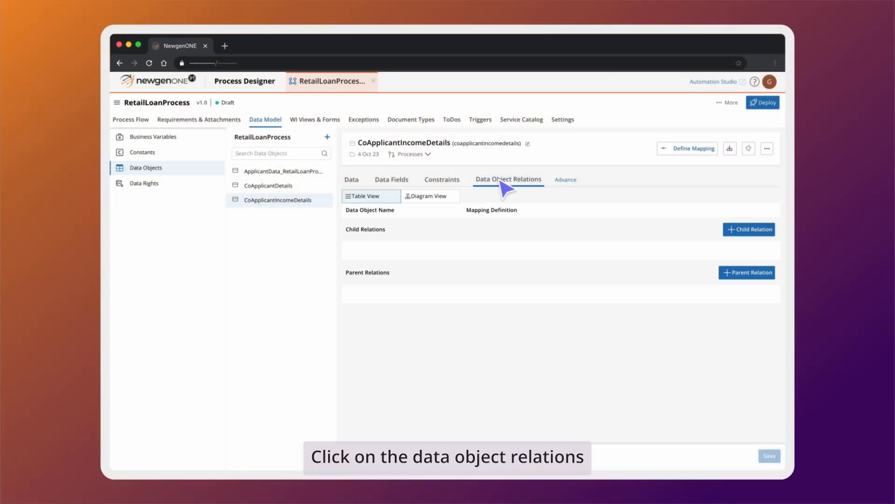
{"action": "left_click", "coordinate": [747, 273]}
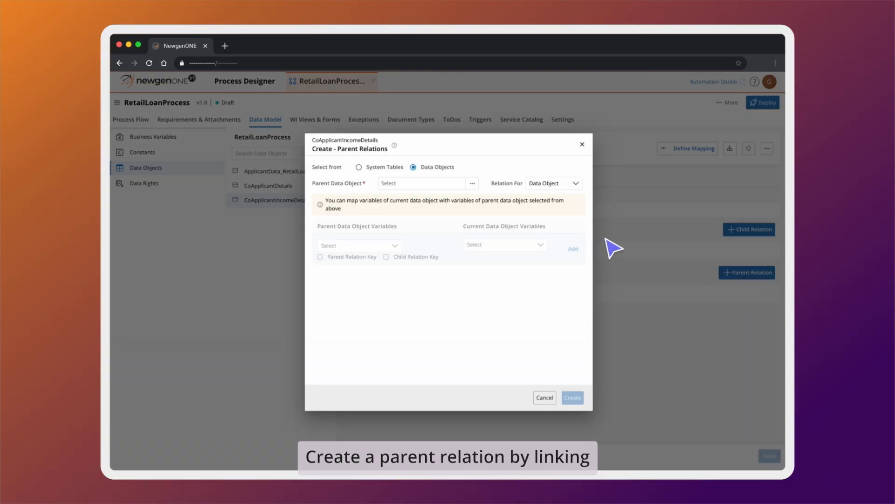
{"action": "left_click", "coordinate": [473, 184]}
{"action": "type", "text": "coapplicantdetails"}
{"action": "left_click", "coordinate": [476, 230]}
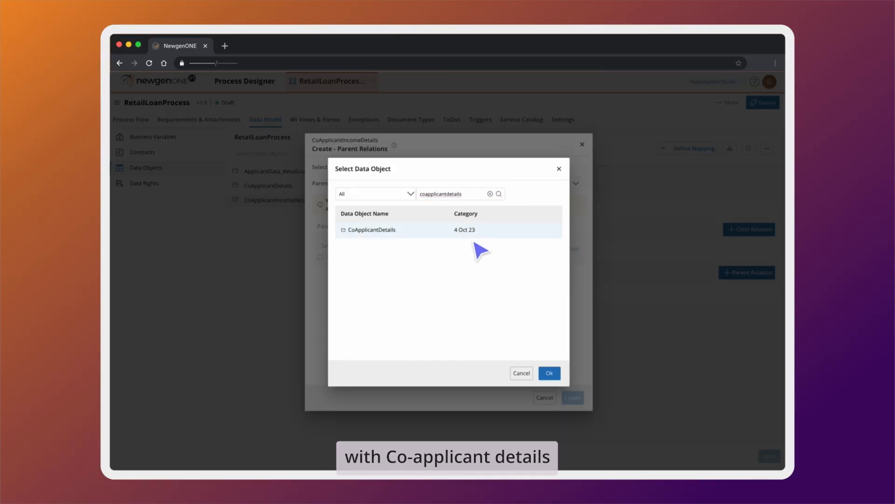
{"action": "left_click", "coordinate": [550, 373]}
- Map parent mapperid to current mapperid and create the relation
{"action": "left_click", "coordinate": [369, 247]}
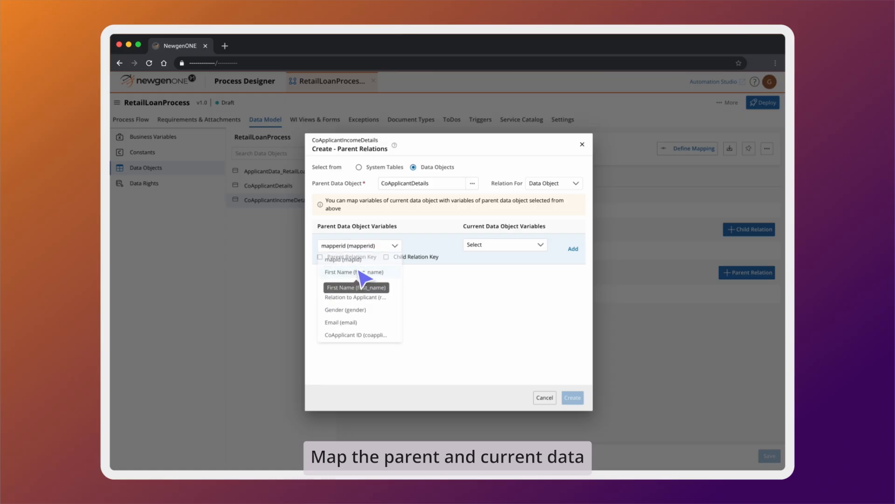
{"action": "left_click", "coordinate": [363, 282]}
{"action": "left_click", "coordinate": [503, 245]}
{"action": "left_click", "coordinate": [518, 270]}
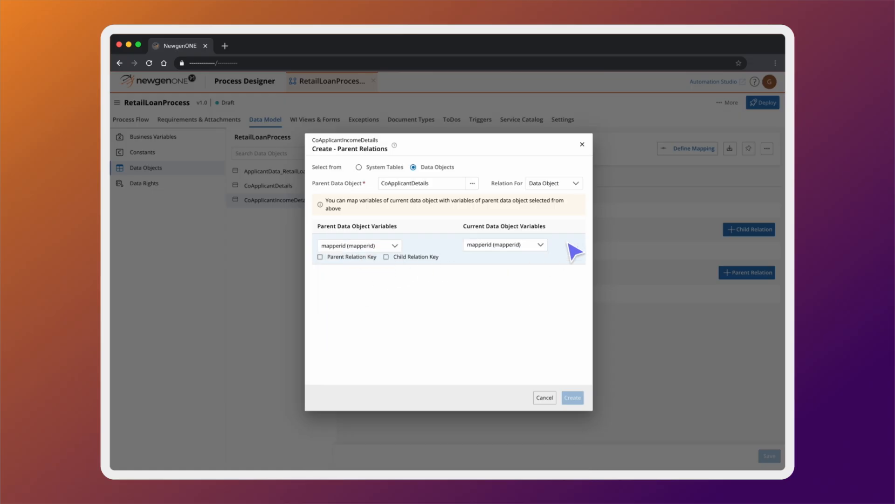
{"action": "left_click", "coordinate": [573, 249]}
{"action": "left_click", "coordinate": [572, 397]}
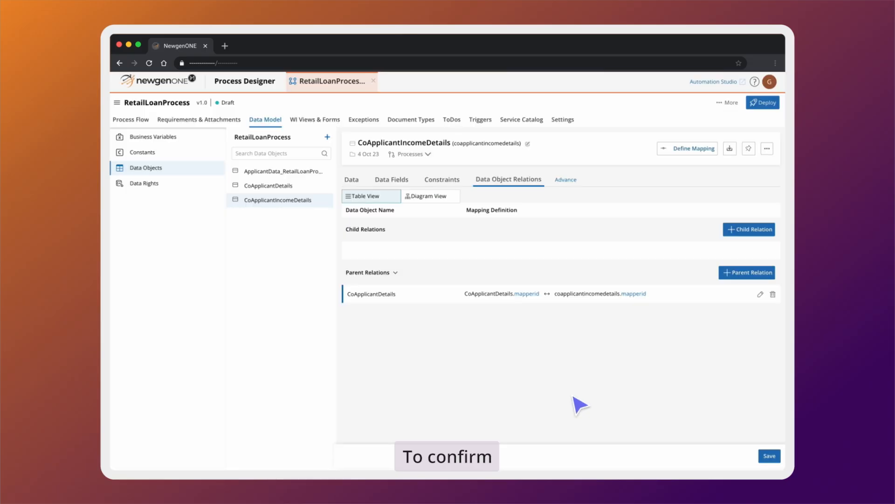
- Show the CoApplicantDetails–CoApplicantIncomeDetails mapperid relation in Diagram View
{"action": "left_click", "coordinate": [436, 196]}
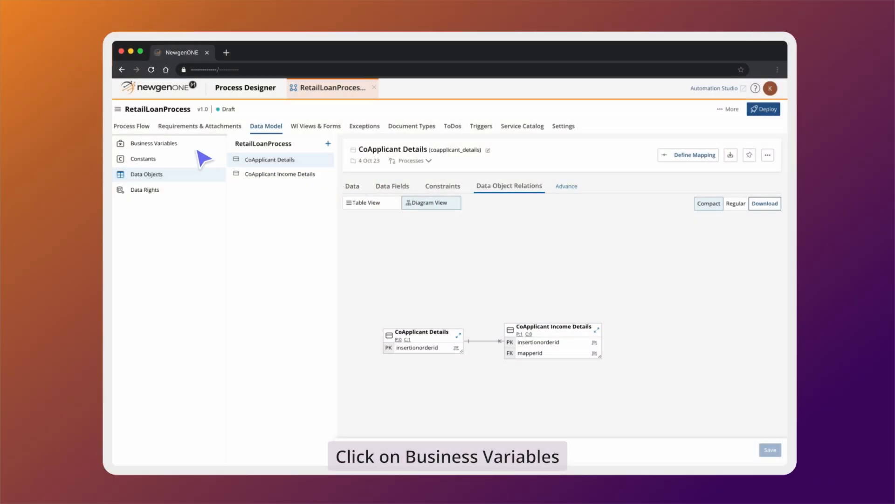
- Add a business variable named CoApplicant Details typed as a copied data object
{"action": "left_click", "coordinate": [186, 144]}
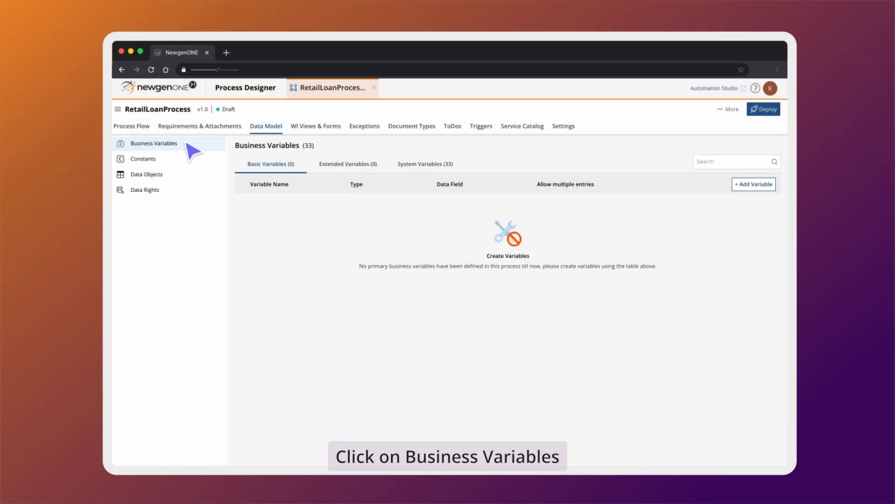
{"action": "left_click", "coordinate": [753, 184]}
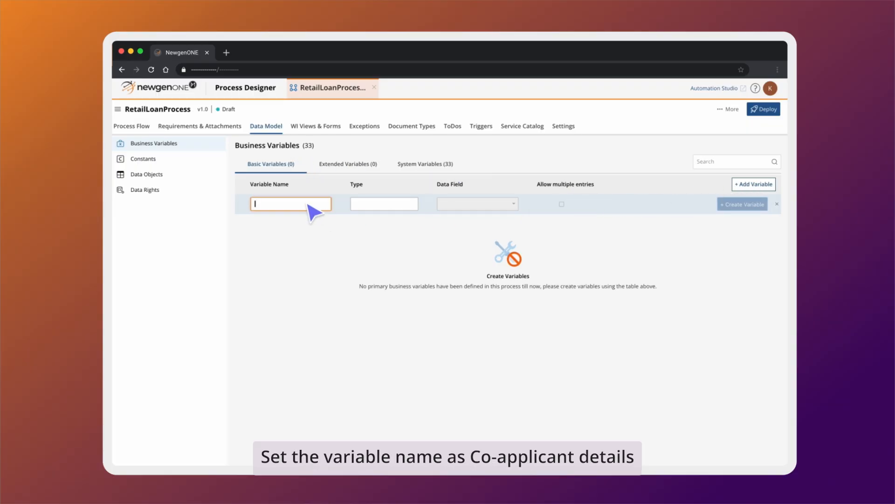
{"action": "type", "text": "CoApplicant Details"}
{"action": "left_click", "coordinate": [376, 205]}
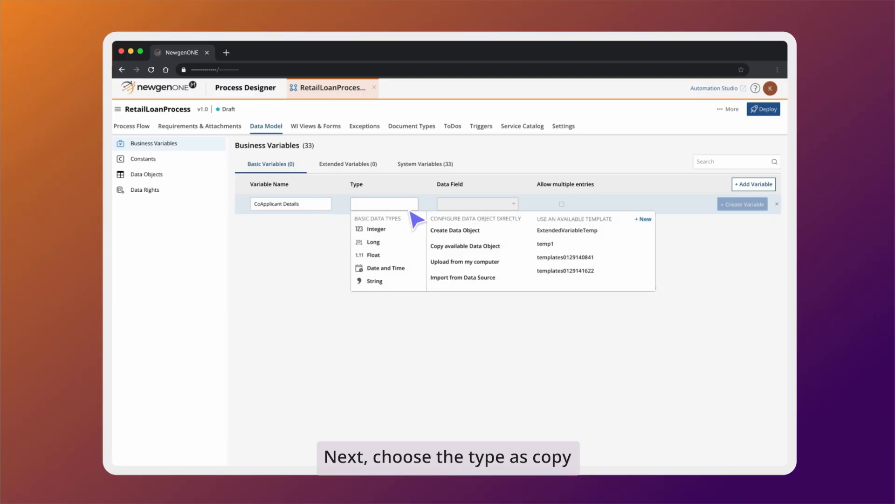
{"action": "left_click", "coordinate": [496, 246]}
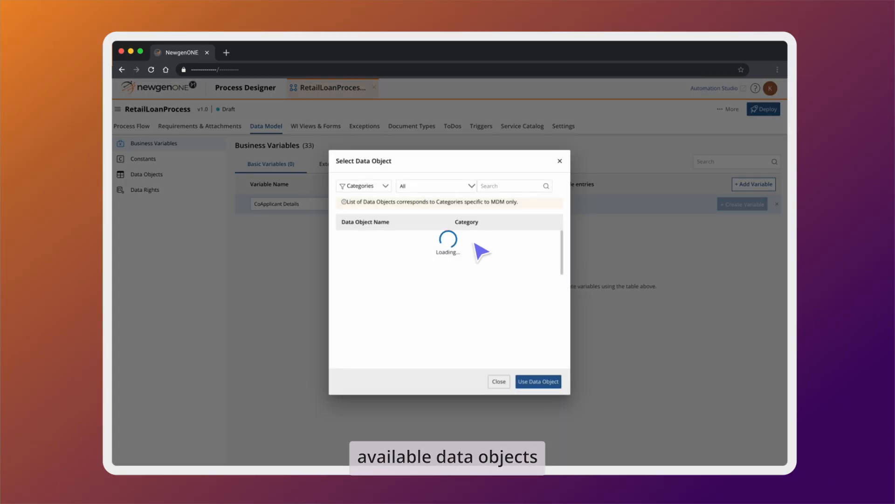
- Use the CoApplicant Details data object from RetailLoanProcess for the variable
{"action": "left_click", "coordinate": [368, 187]}
{"action": "left_click", "coordinate": [363, 214]}
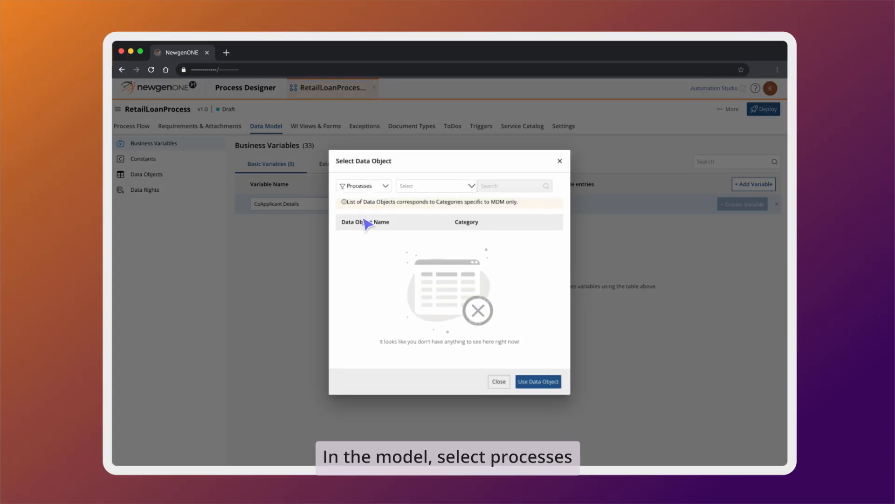
{"action": "left_click", "coordinate": [438, 186]}
{"action": "type", "text": "re"}
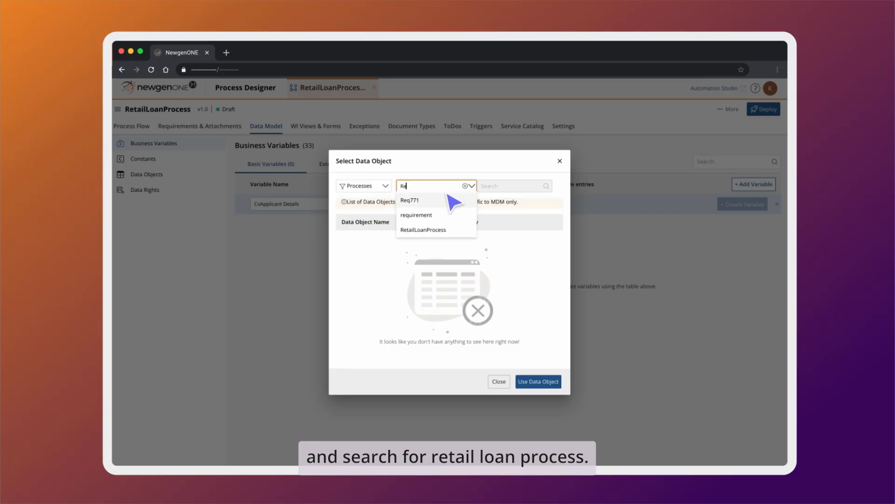
{"action": "left_click", "coordinate": [449, 233]}
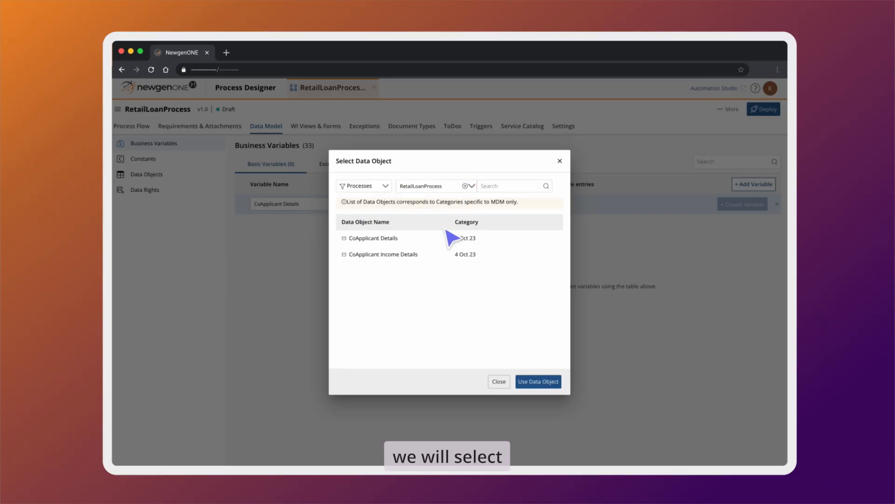
{"action": "left_click", "coordinate": [432, 241]}
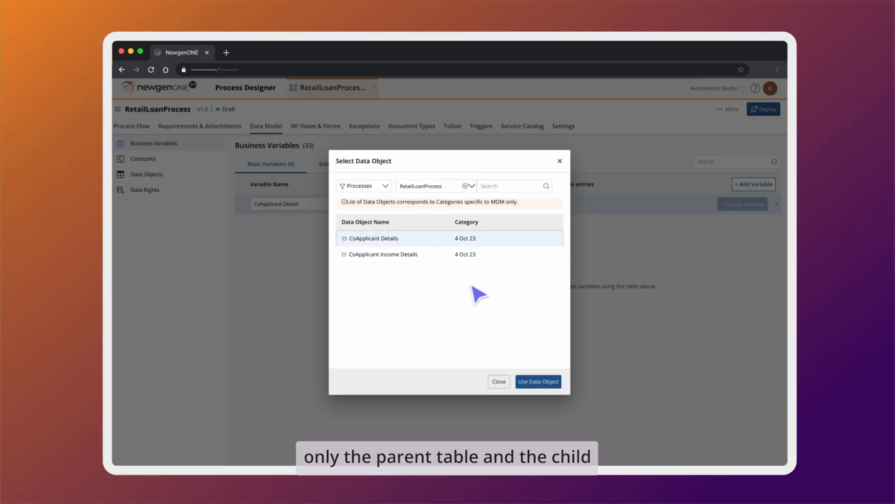
{"action": "left_click", "coordinate": [543, 382]}
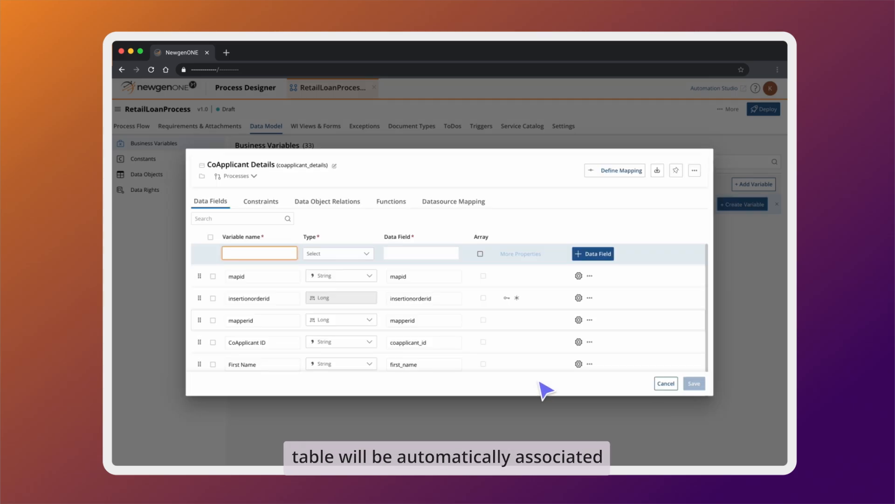
- Start a parent relation to the WFINSTRUMENTTABLE system table
{"action": "left_click", "coordinate": [340, 202]}
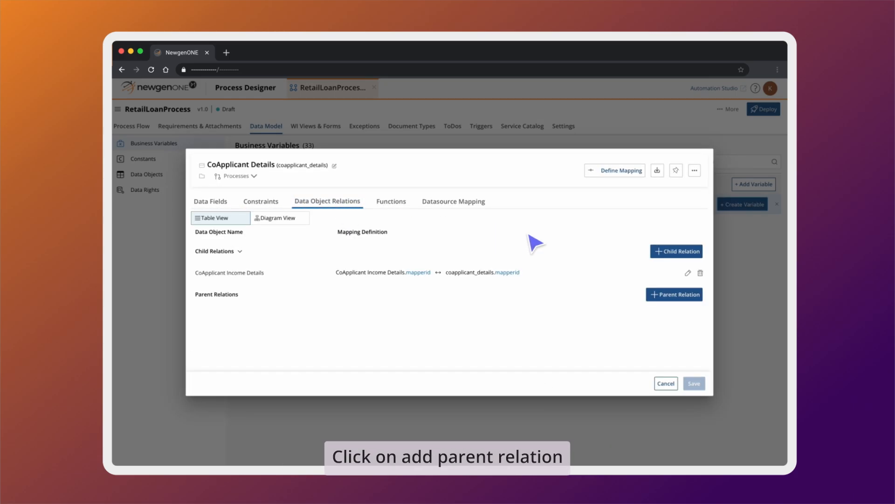
{"action": "left_click", "coordinate": [672, 294]}
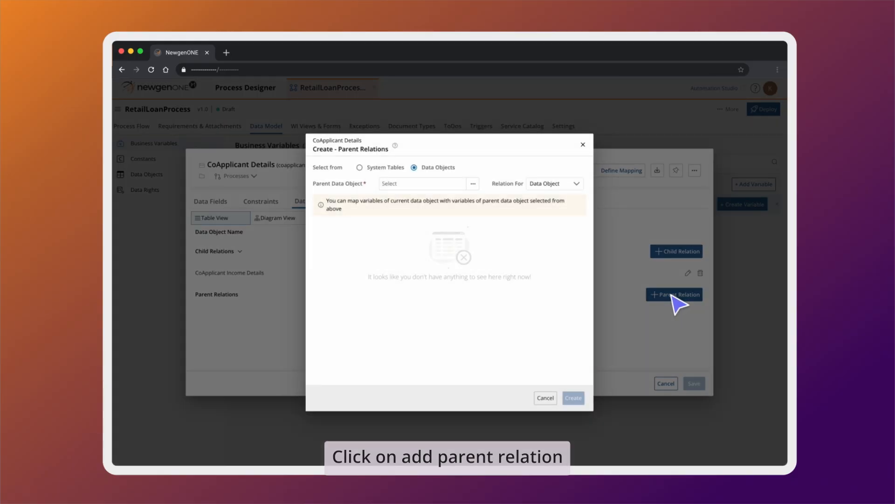
{"action": "left_click", "coordinate": [360, 168]}
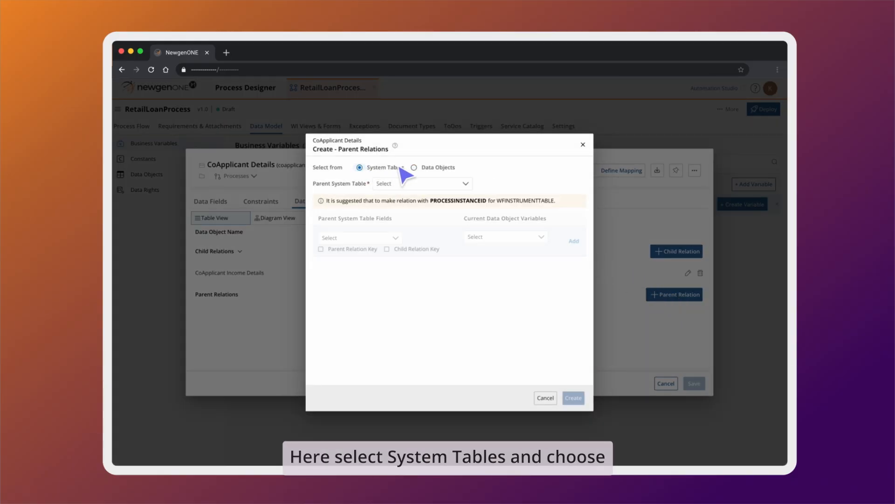
{"action": "left_click", "coordinate": [465, 185]}
{"action": "left_click", "coordinate": [447, 195]}
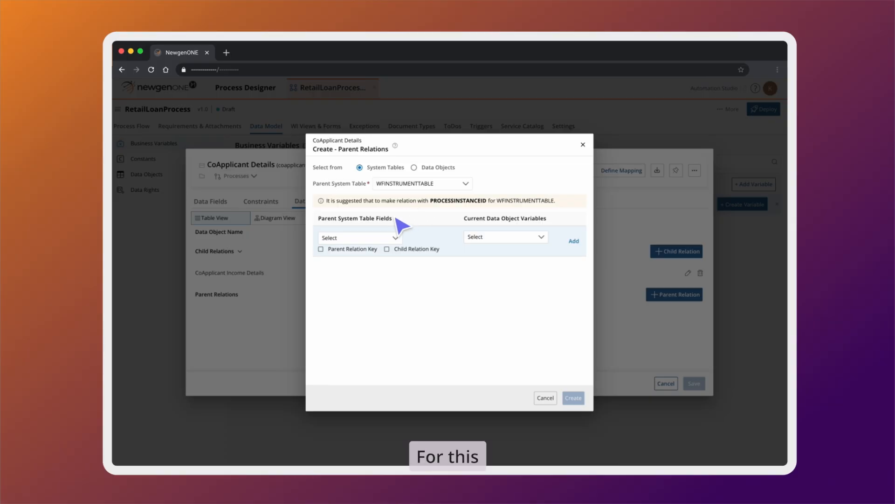
- Map ProcessInstanceID to mapid, create the relation and save the variable
{"action": "left_click", "coordinate": [383, 238]}
{"action": "left_click", "coordinate": [368, 251]}
{"action": "left_click", "coordinate": [522, 237]}
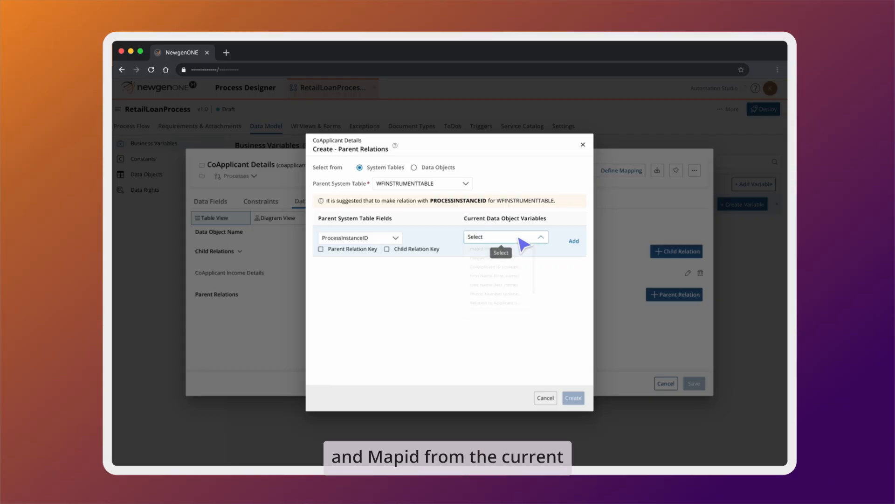
{"action": "left_click", "coordinate": [516, 253]}
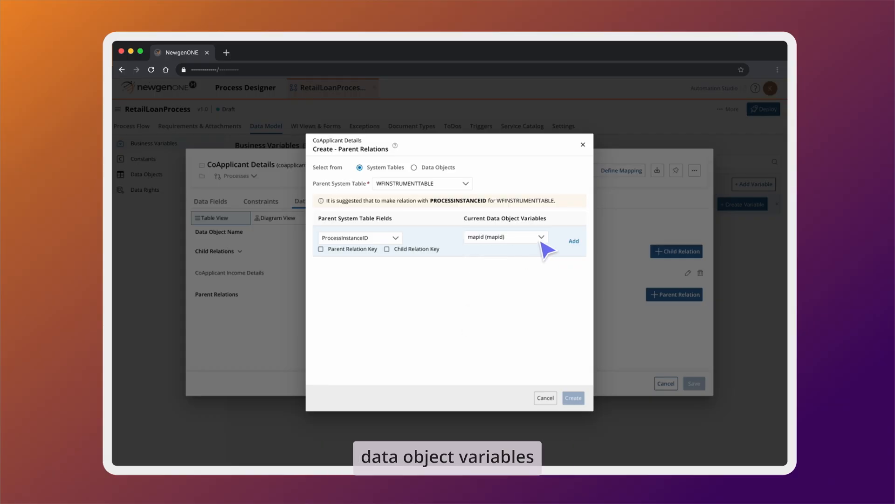
{"action": "left_click", "coordinate": [574, 240]}
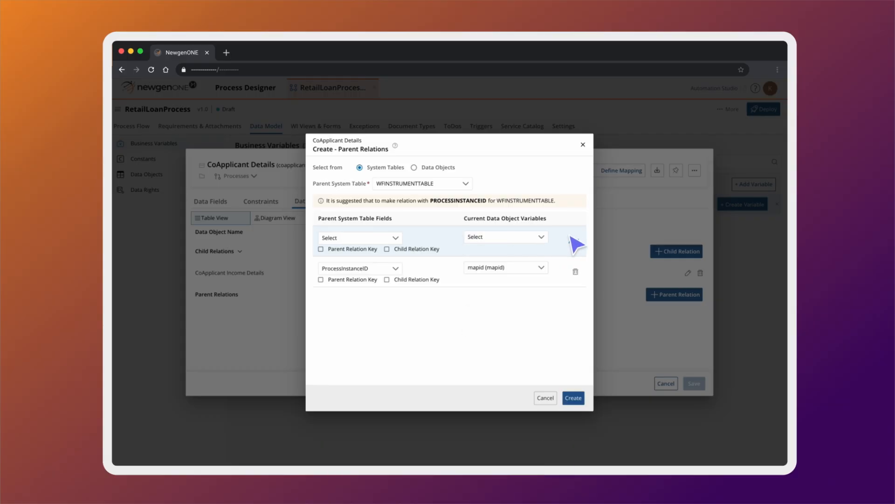
{"action": "left_click", "coordinate": [574, 398]}
{"action": "left_click", "coordinate": [696, 383]}
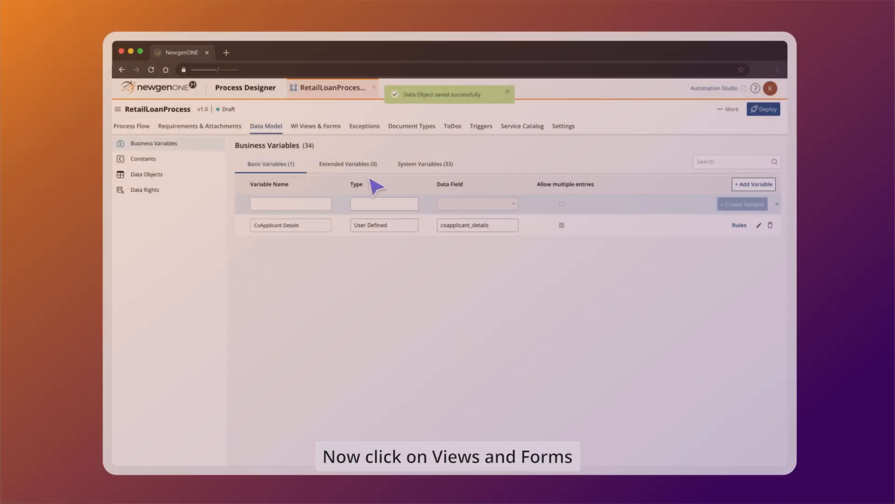
- Switch the process to a single form for all work items
{"action": "left_click", "coordinate": [321, 127]}
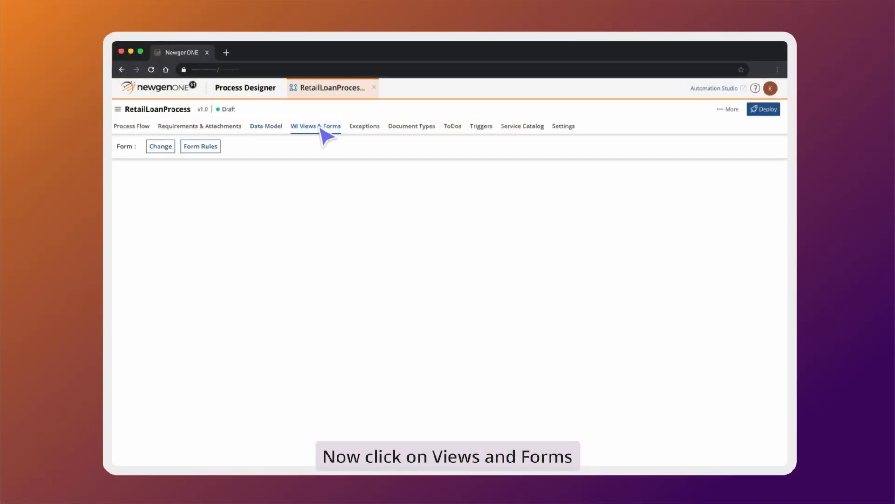
{"action": "left_click", "coordinate": [162, 148]}
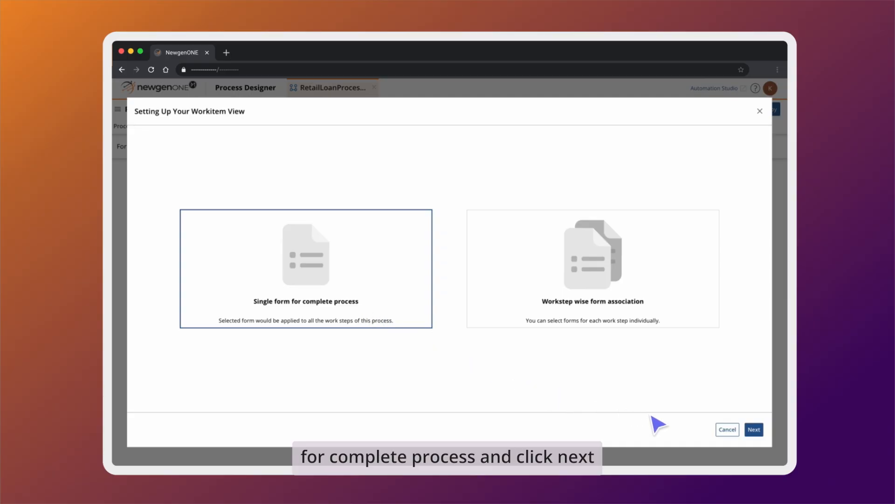
{"action": "left_click", "coordinate": [754, 430]}
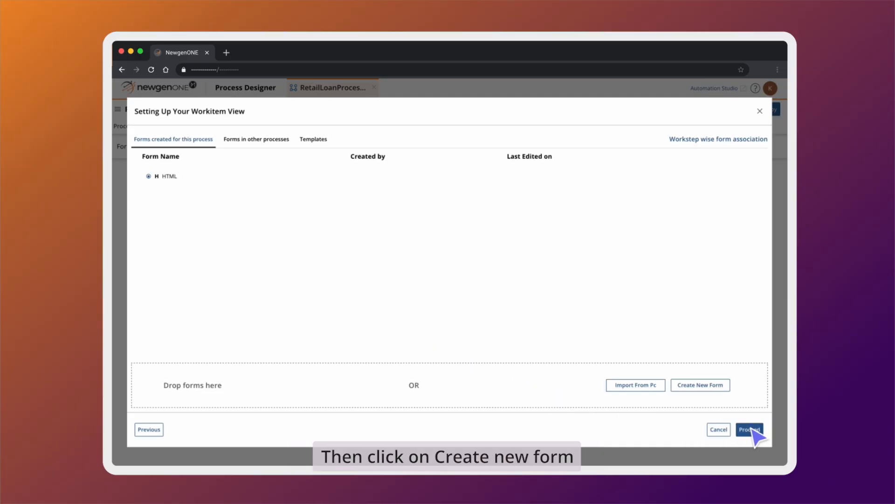
- Create the CoApplicant Details form and open it in the designer
{"action": "left_click", "coordinate": [691, 387]}
{"action": "type", "text": "CoApplicant Details"}
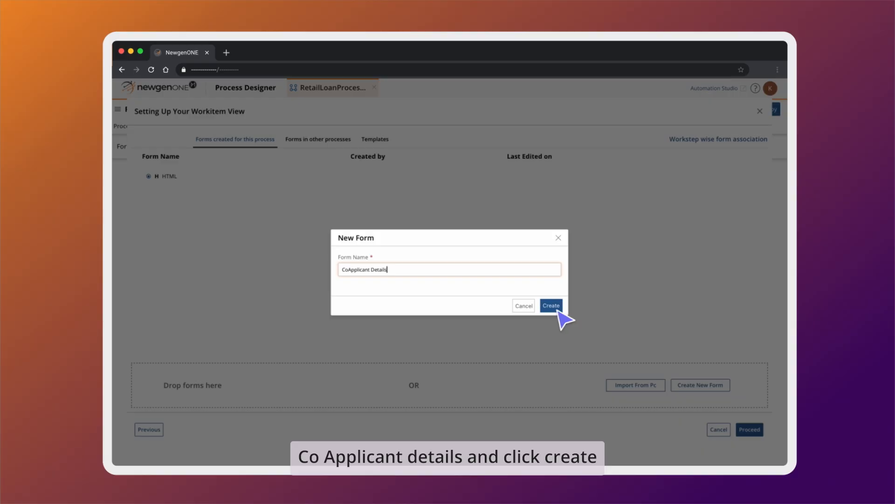
{"action": "left_click", "coordinate": [556, 308]}
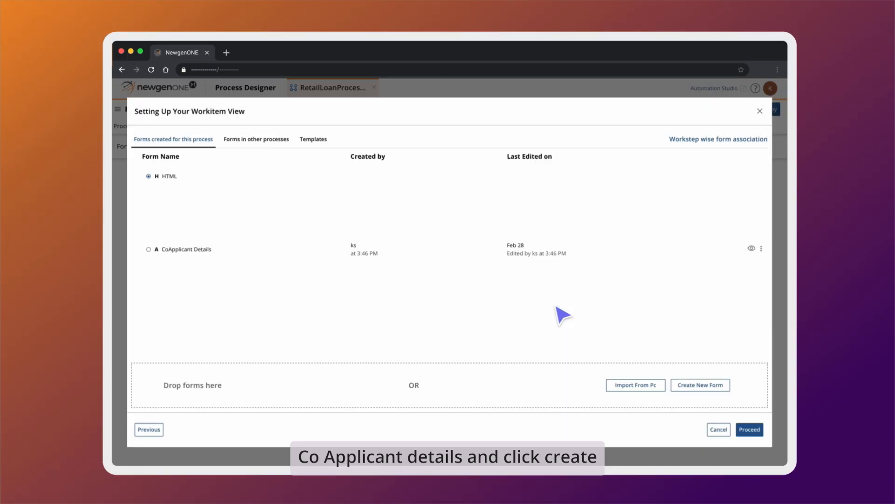
{"action": "left_click", "coordinate": [761, 248]}
{"action": "left_click", "coordinate": [729, 261]}
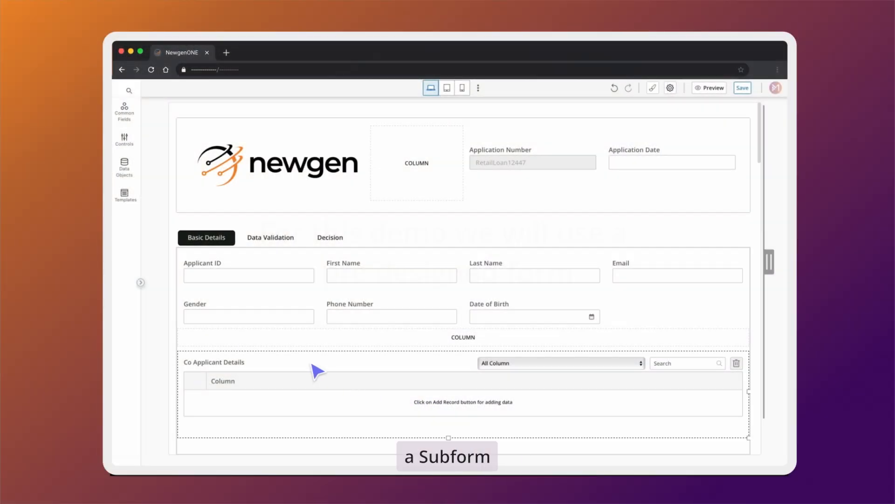
- Open the Co Applicant Details listview's detail-page subform and save it back to the loan form
{"action": "left_click", "coordinate": [311, 364]}
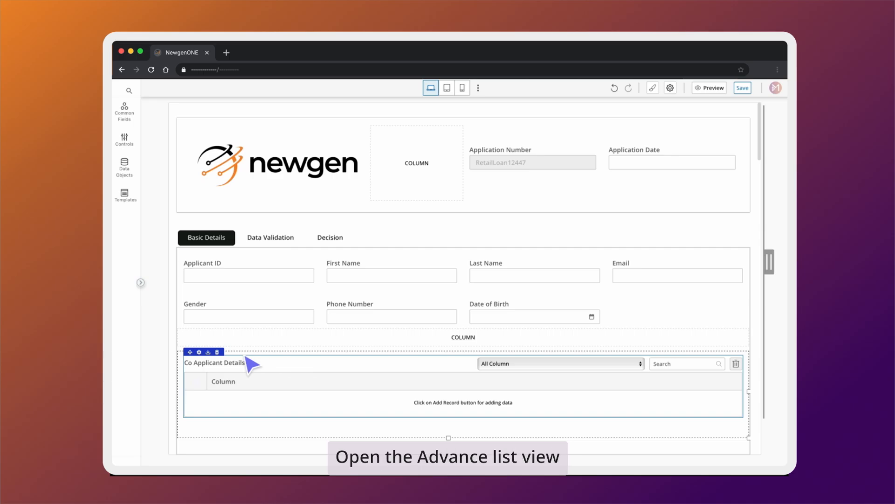
{"action": "left_click", "coordinate": [199, 351]}
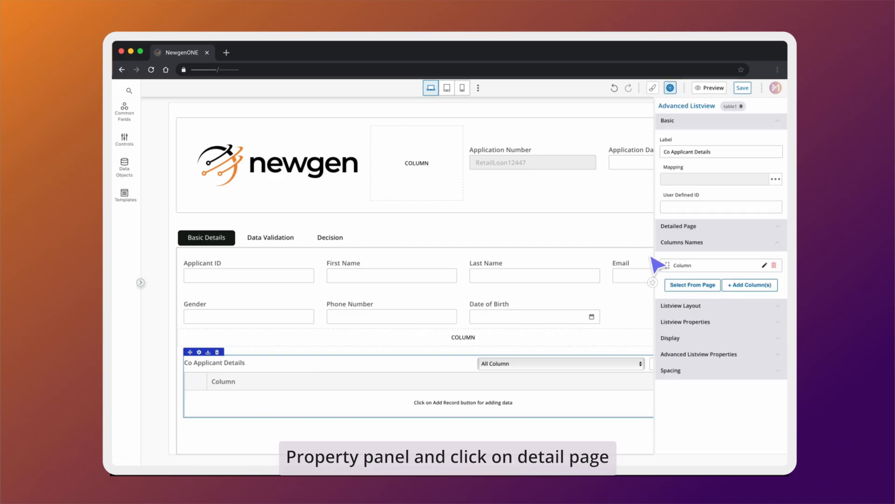
{"action": "left_click", "coordinate": [708, 233]}
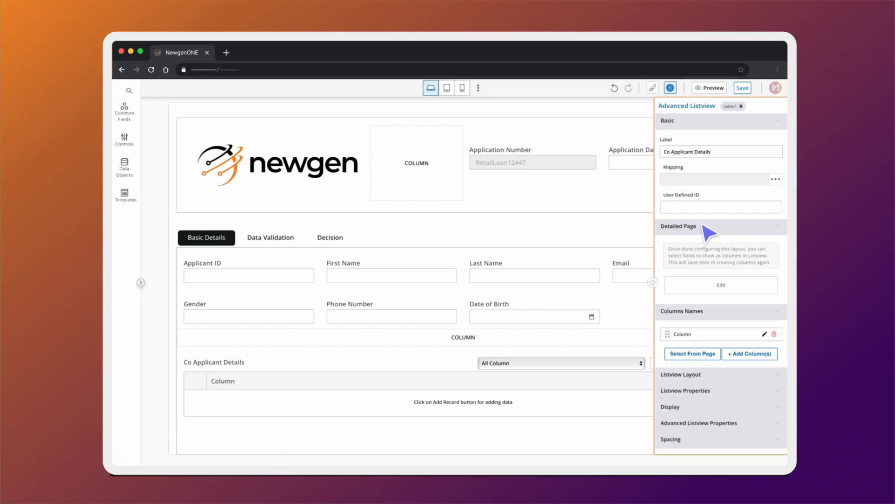
{"action": "left_click", "coordinate": [703, 288]}
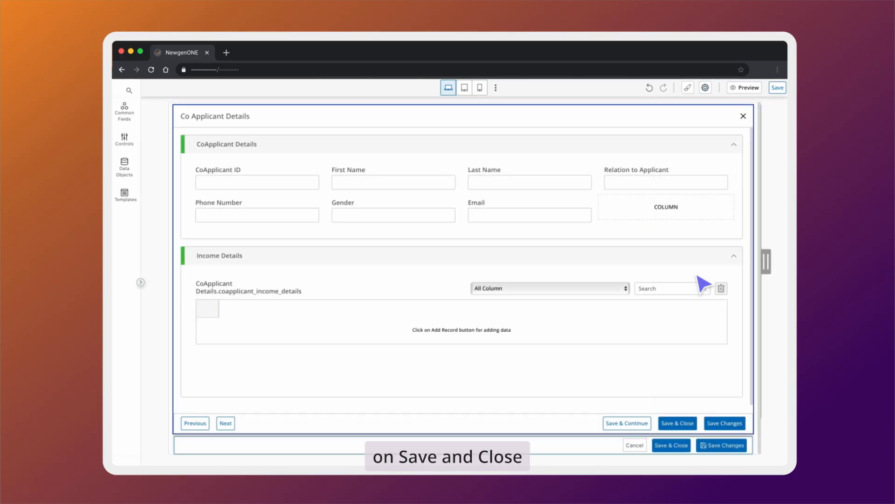
{"action": "left_click", "coordinate": [672, 445]}
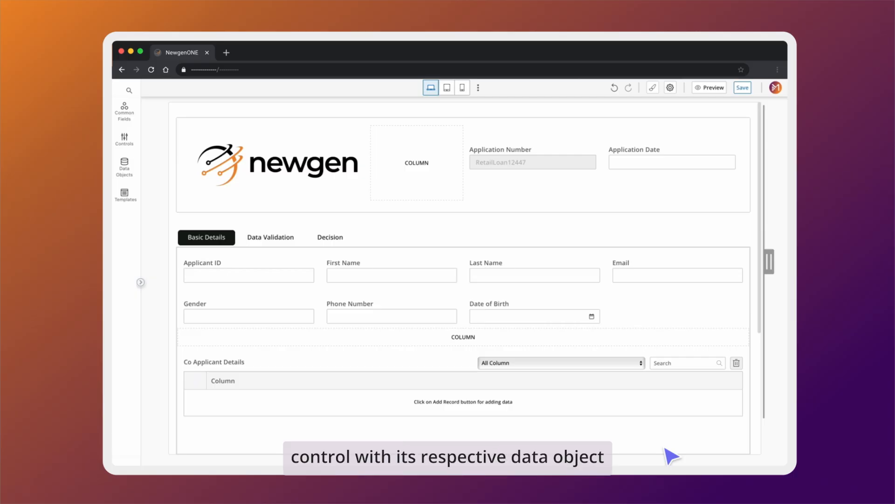
{"action": "left_click", "coordinate": [577, 401]}
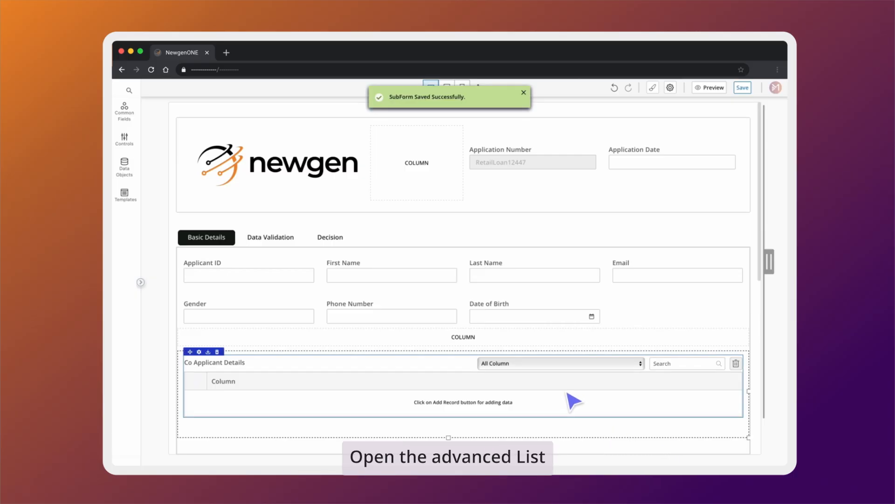
- Map the Co Applicant Details listview to the CoApplicant Details data object, then edit its detail page
{"action": "left_click", "coordinate": [199, 353]}
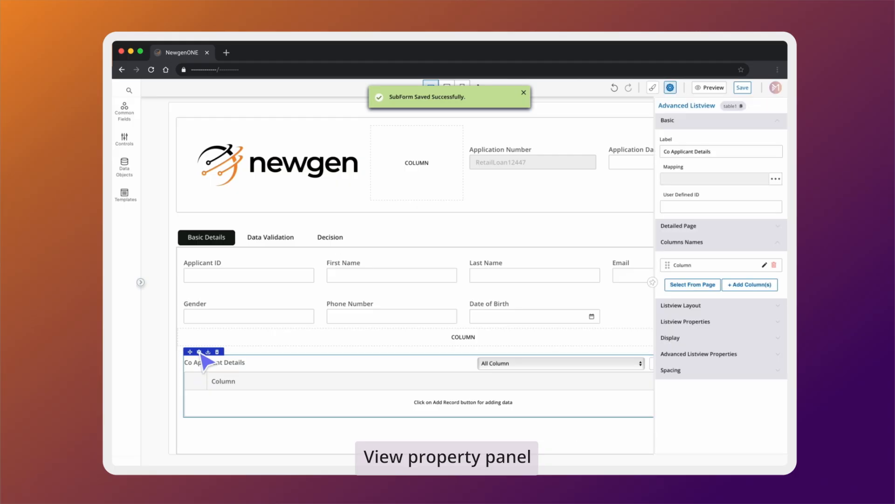
{"action": "left_click", "coordinate": [750, 178]}
{"action": "left_click", "coordinate": [736, 192]}
{"action": "left_click", "coordinate": [764, 191]}
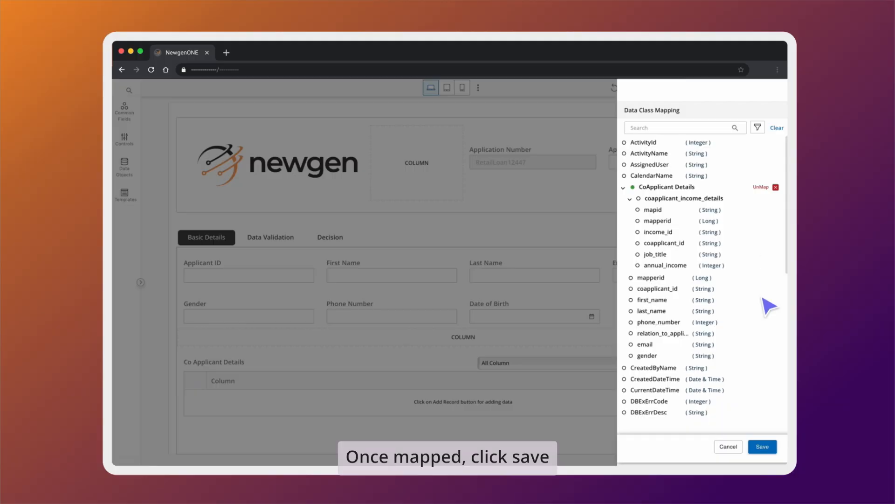
{"action": "left_click", "coordinate": [762, 446]}
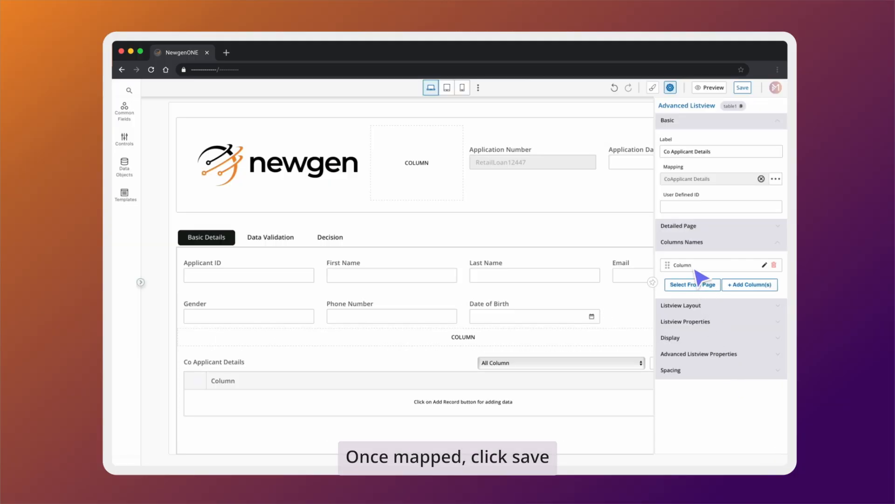
{"action": "left_click", "coordinate": [693, 226]}
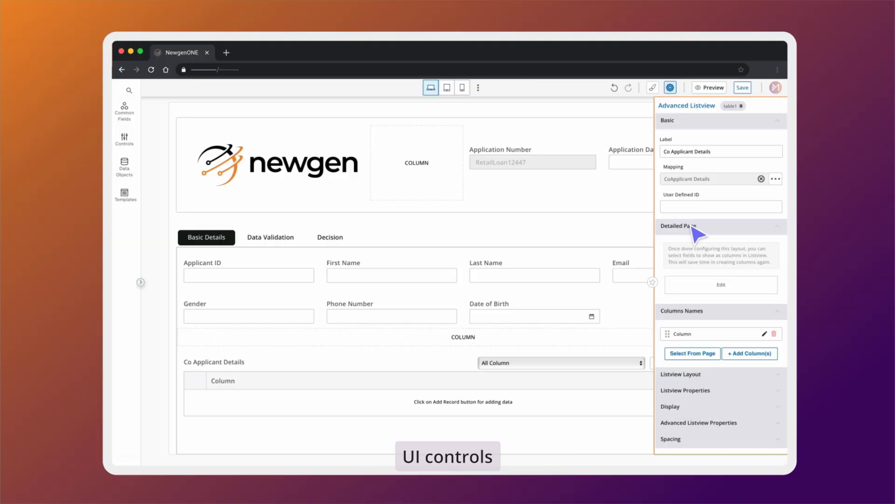
{"action": "left_click", "coordinate": [735, 287]}
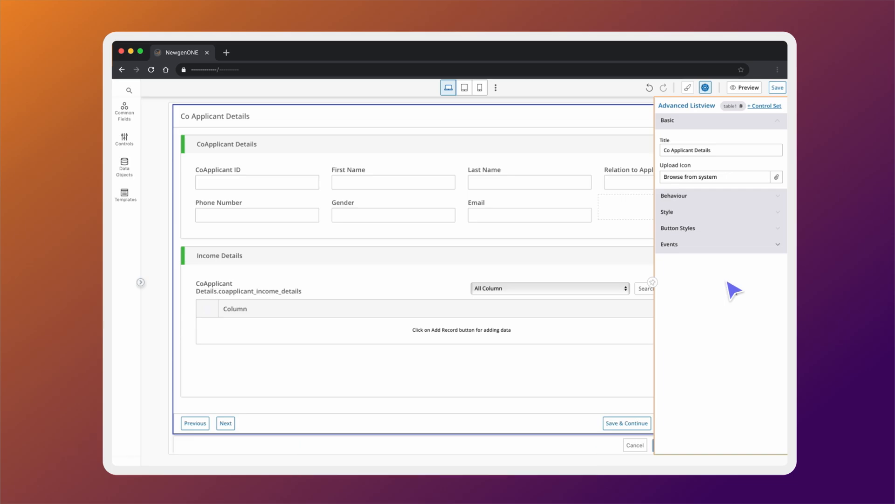
- Map CoApplicant ID to coapplicant_id and First Name to first_name
{"action": "left_click", "coordinate": [251, 183]}
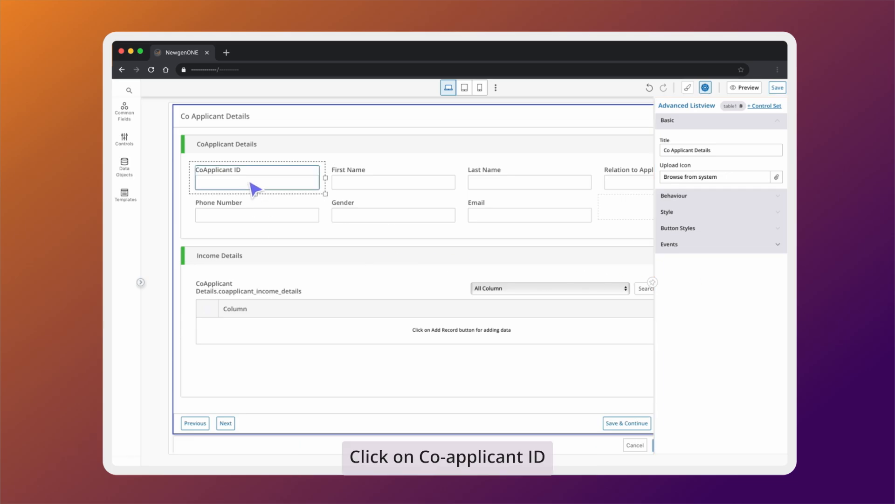
{"action": "left_click", "coordinate": [255, 189]}
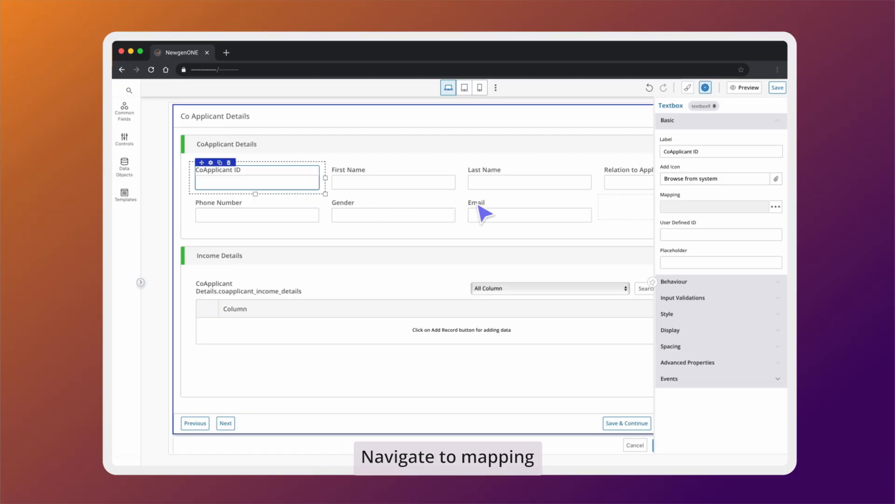
{"action": "left_click", "coordinate": [774, 205]}
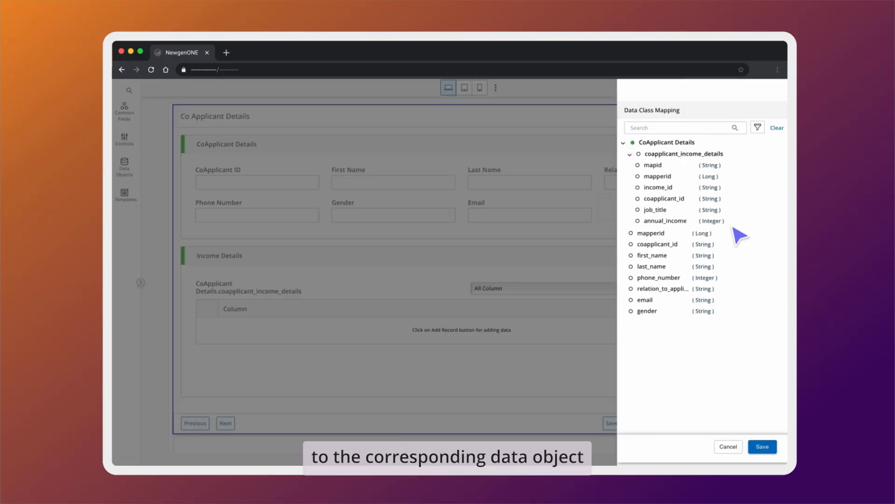
{"action": "mouse_move", "coordinate": [729, 252]}
{"action": "left_click", "coordinate": [761, 250]}
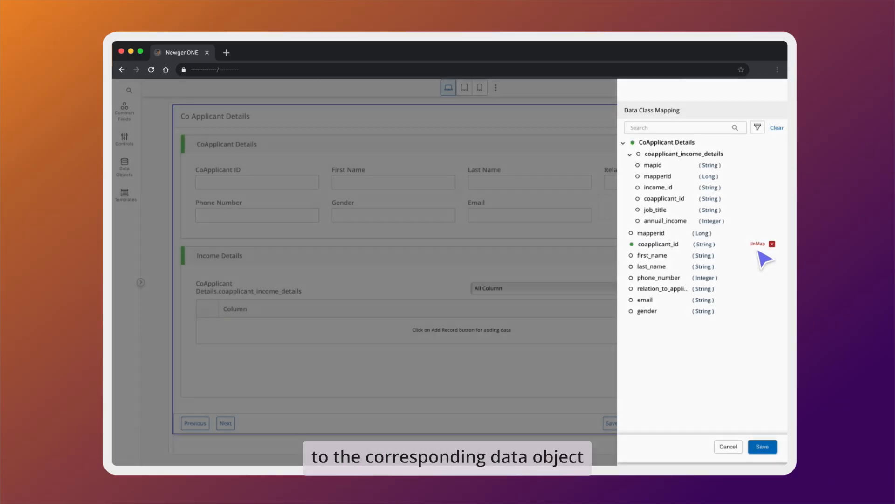
{"action": "left_click", "coordinate": [762, 446]}
{"action": "left_click", "coordinate": [405, 183]}
{"action": "left_click", "coordinate": [653, 282]}
{"action": "left_click", "coordinate": [776, 207]}
{"action": "left_click", "coordinate": [760, 259]}
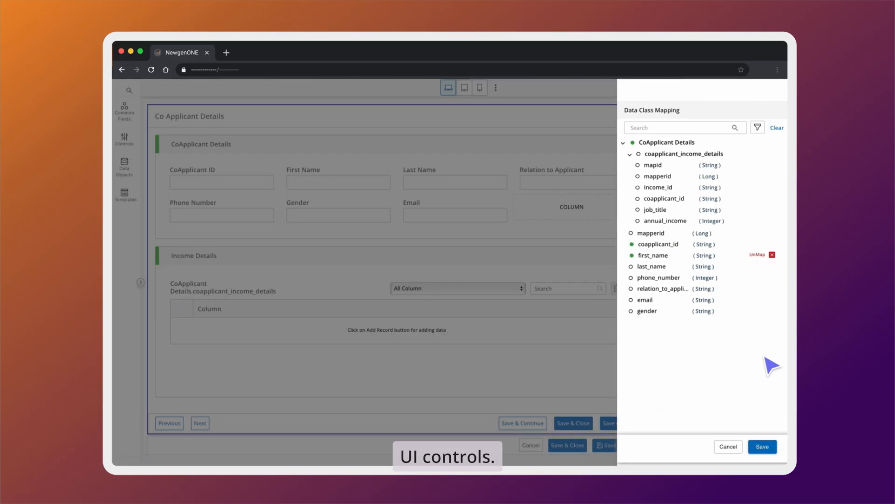
{"action": "left_click", "coordinate": [763, 447]}
- Map Last Name, Relation to Applicant and Phone Number to last_name, relation_to_applicant, phone_number
{"action": "left_click", "coordinate": [776, 207]}
{"action": "left_click", "coordinate": [760, 272]}
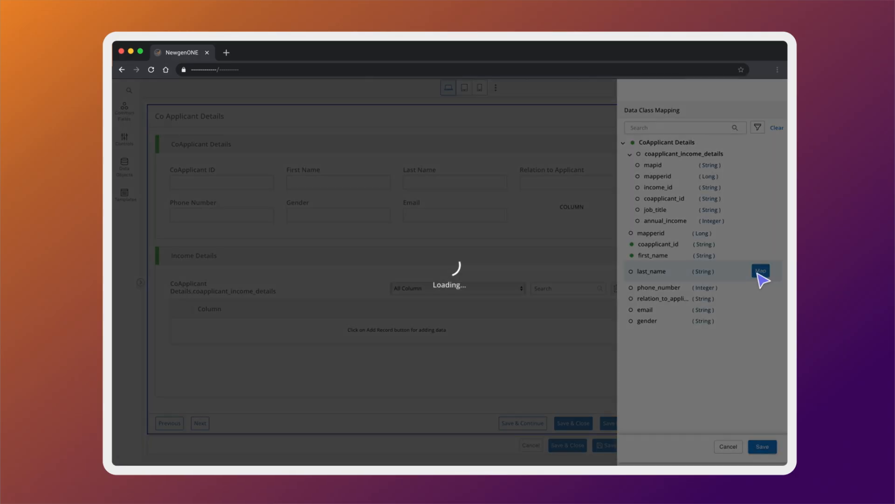
{"action": "left_click", "coordinate": [763, 448]}
{"action": "left_click", "coordinate": [569, 185]}
{"action": "left_click", "coordinate": [776, 207]}
{"action": "left_click", "coordinate": [760, 292]}
{"action": "left_click", "coordinate": [763, 446]}
{"action": "left_click", "coordinate": [247, 216]}
{"action": "left_click", "coordinate": [776, 206]}
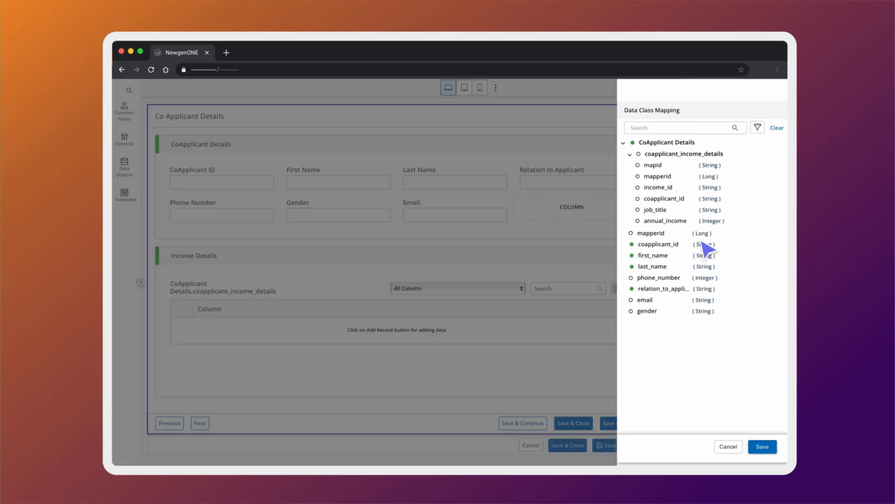
{"action": "left_click", "coordinate": [760, 282]}
{"action": "left_click", "coordinate": [763, 447]}
- Map Gender to gender and Email to email
{"action": "left_click", "coordinate": [339, 215]}
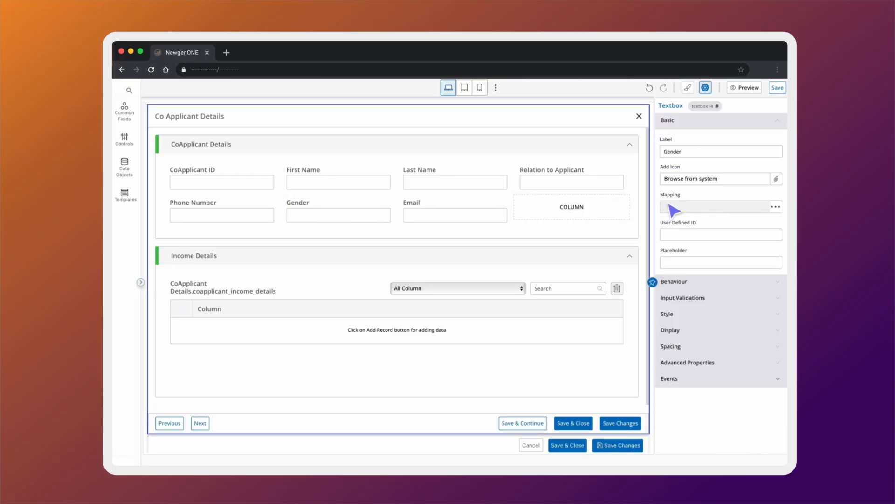
{"action": "left_click", "coordinate": [775, 206]}
{"action": "left_click", "coordinate": [760, 316]}
{"action": "left_click", "coordinate": [763, 447]}
{"action": "left_click", "coordinate": [464, 216]}
{"action": "left_click", "coordinate": [775, 206]}
{"action": "mouse_move", "coordinate": [683, 305]}
{"action": "left_click", "coordinate": [761, 304]}
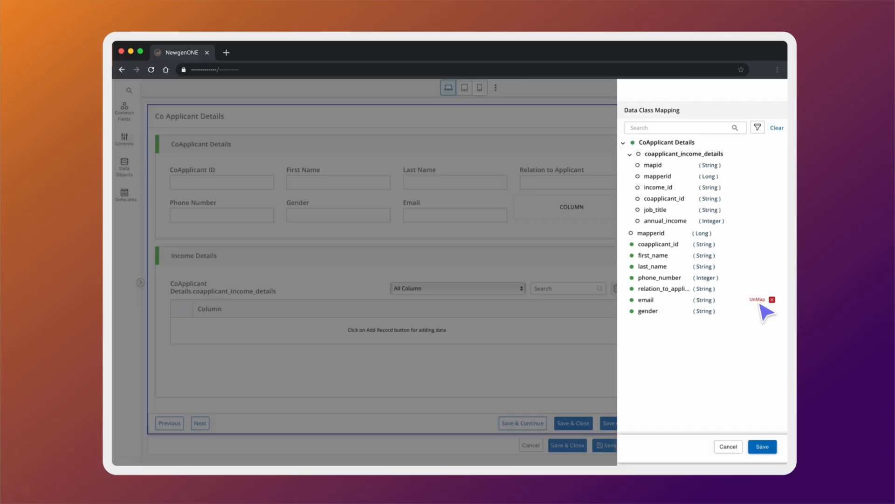
{"action": "left_click", "coordinate": [762, 447]}
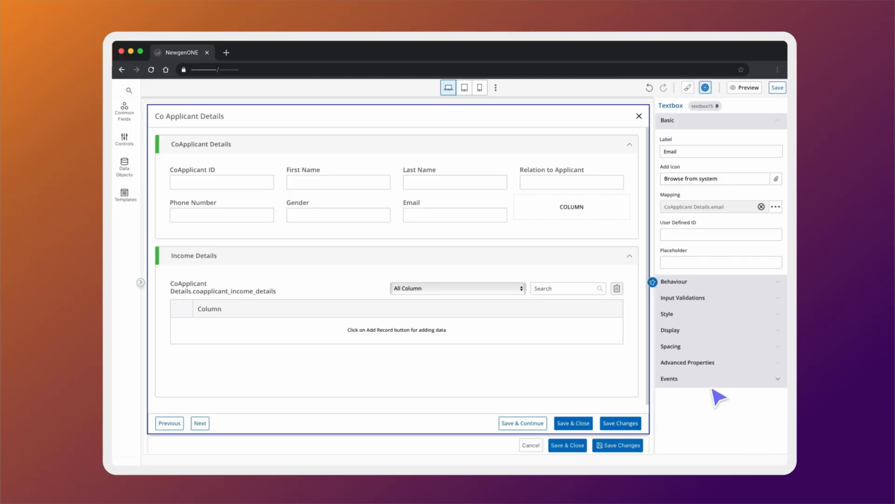
{"action": "left_click", "coordinate": [653, 283]}
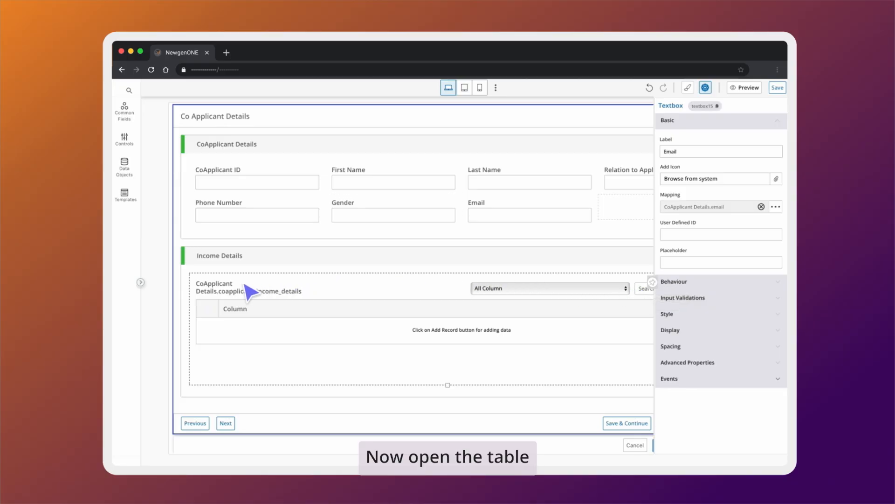
- Map the Income Details table to the coapplicant_income_details data object
{"action": "left_click", "coordinate": [289, 292]}
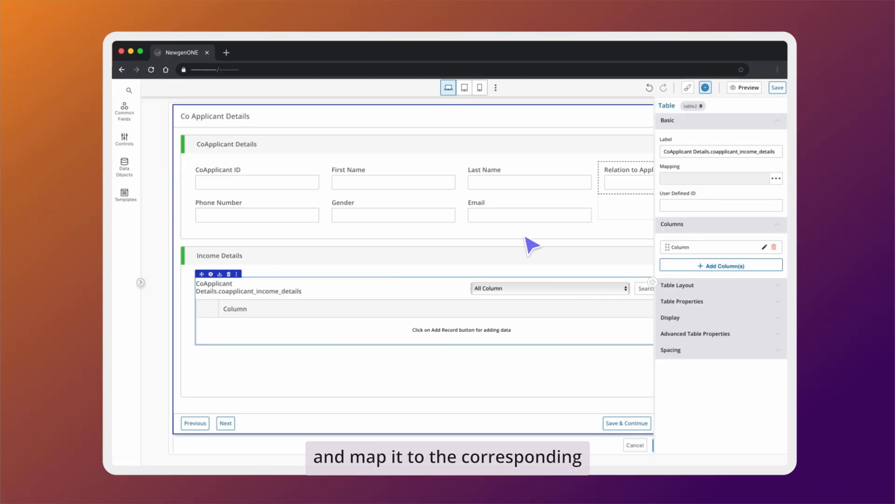
{"action": "left_click", "coordinate": [730, 179]}
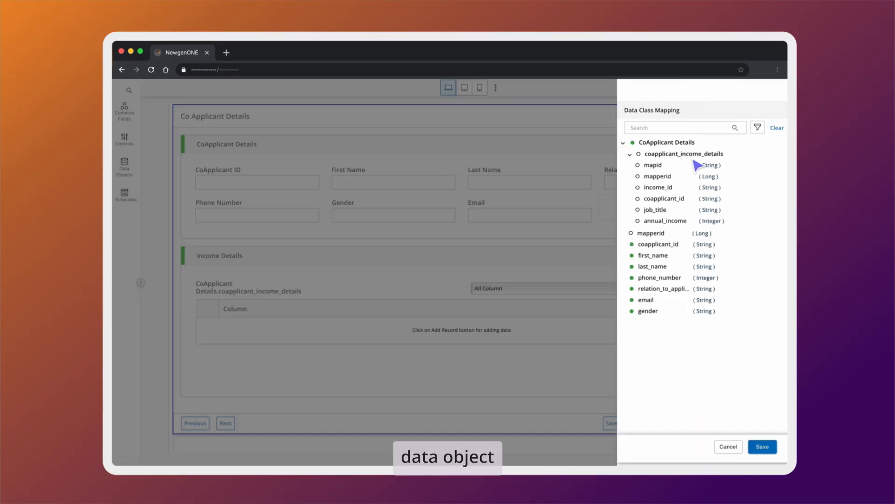
{"action": "mouse_move", "coordinate": [692, 157]}
{"action": "left_click", "coordinate": [753, 159]}
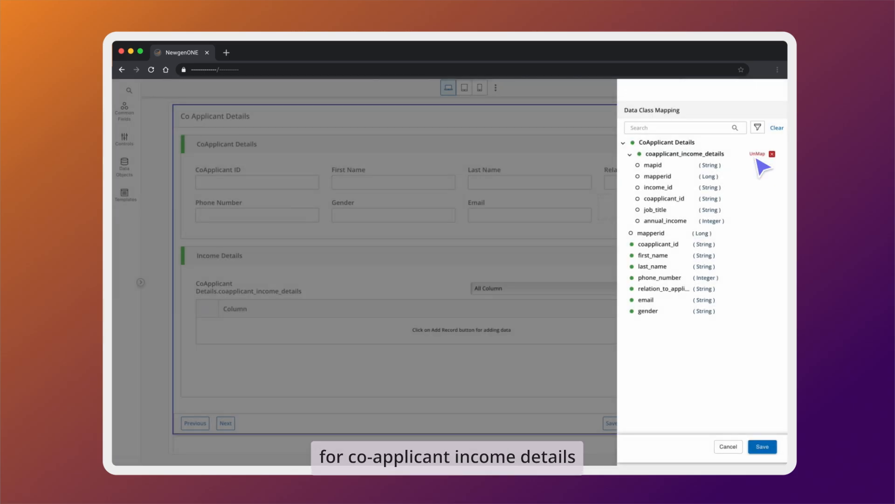
{"action": "left_click", "coordinate": [763, 447]}
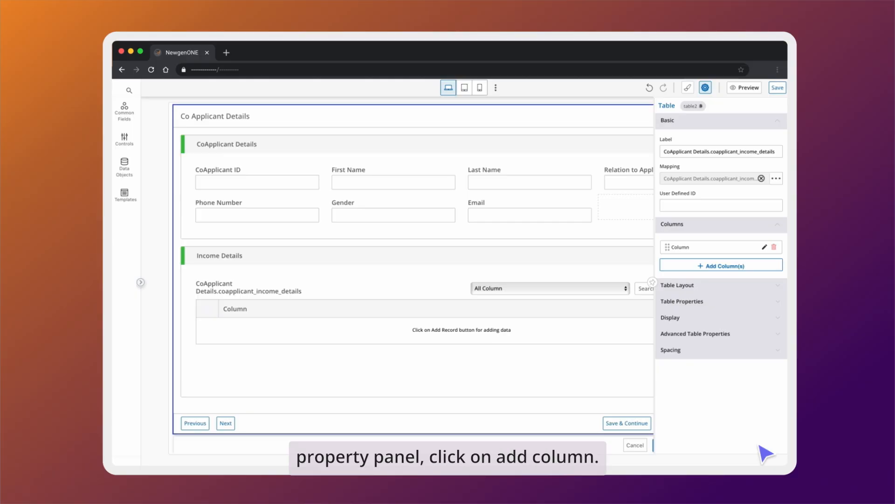
- Add Coapplicant ID and Income ID columns mapped to coapplicant_id and income_id
{"action": "left_click", "coordinate": [713, 265]}
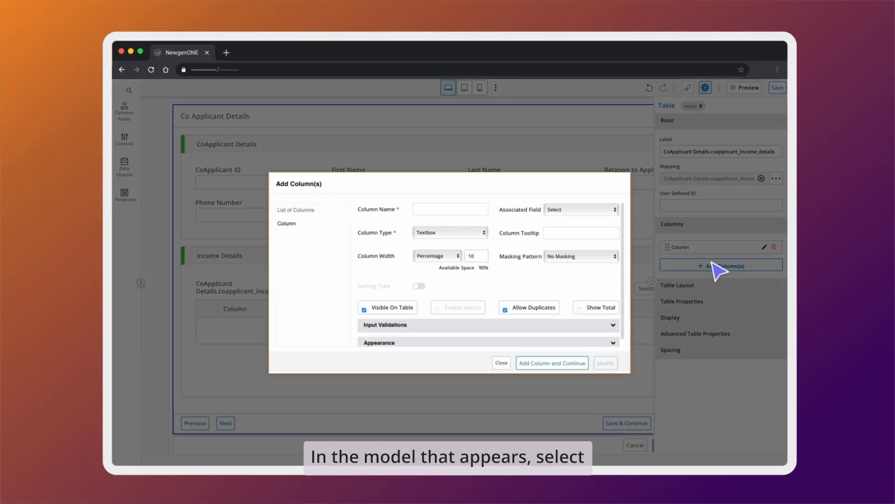
{"action": "left_click", "coordinate": [574, 218]}
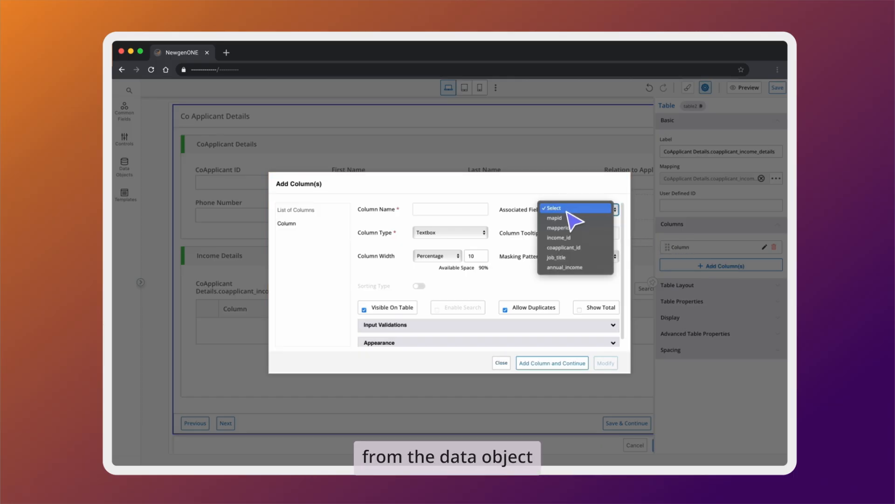
{"action": "left_click", "coordinate": [564, 247]}
{"action": "left_click", "coordinate": [462, 210]}
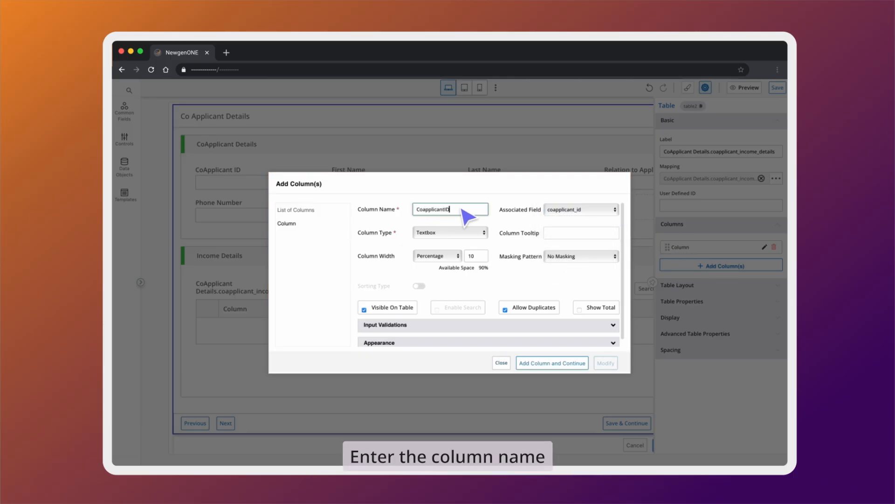
{"action": "left_click", "coordinate": [552, 363]}
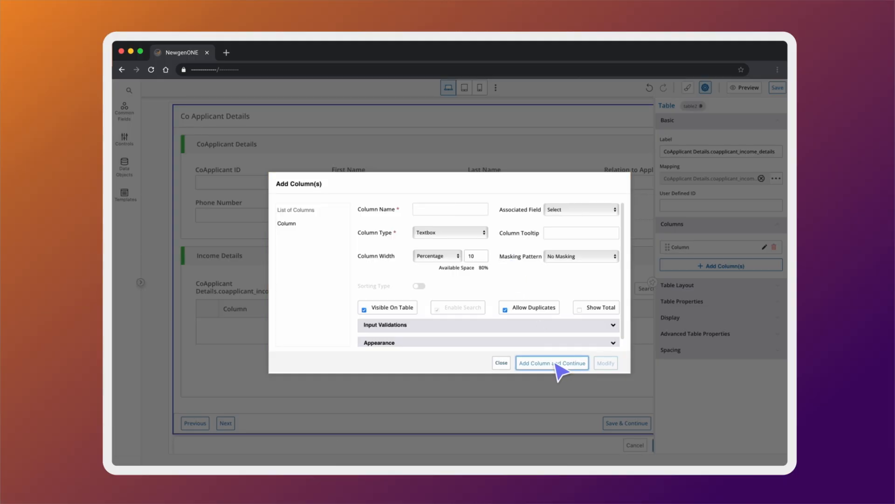
{"action": "left_click", "coordinate": [578, 209]}
{"action": "left_click", "coordinate": [578, 228]}
{"action": "type", "text": "Income ID"}
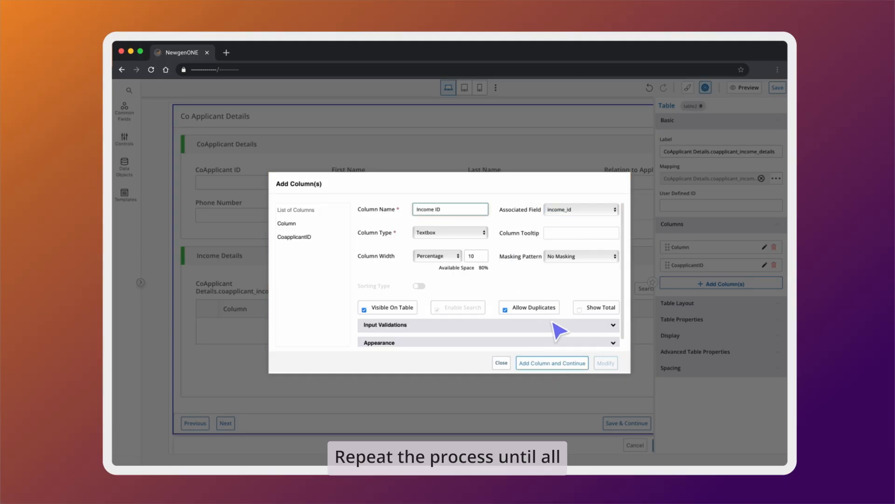
{"action": "left_click", "coordinate": [552, 363]}
- Add Job Title and Annual Income columns mapped to job_title and annual_income
{"action": "left_click", "coordinate": [578, 210]}
{"action": "left_click", "coordinate": [593, 244]}
{"action": "type", "text": "Job Title"}
{"action": "left_click", "coordinate": [553, 362]}
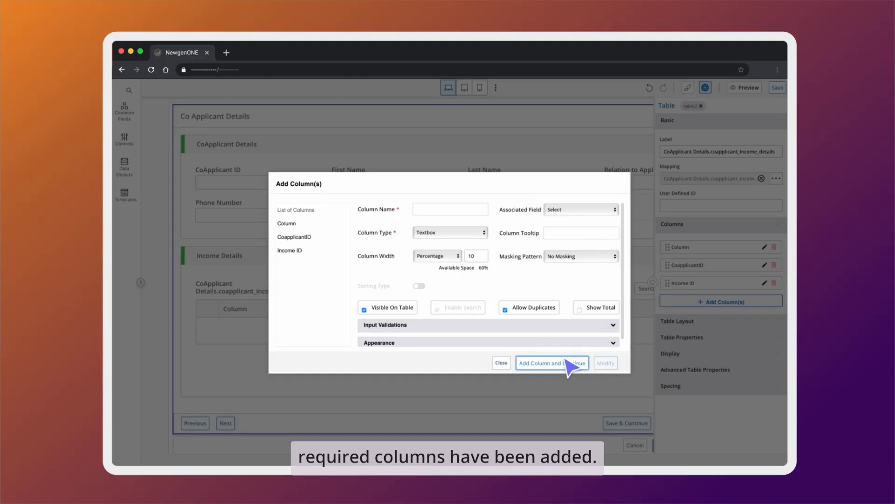
{"action": "left_click", "coordinate": [578, 209]}
{"action": "left_click", "coordinate": [590, 244]}
{"action": "type", "text": "Annual I"}
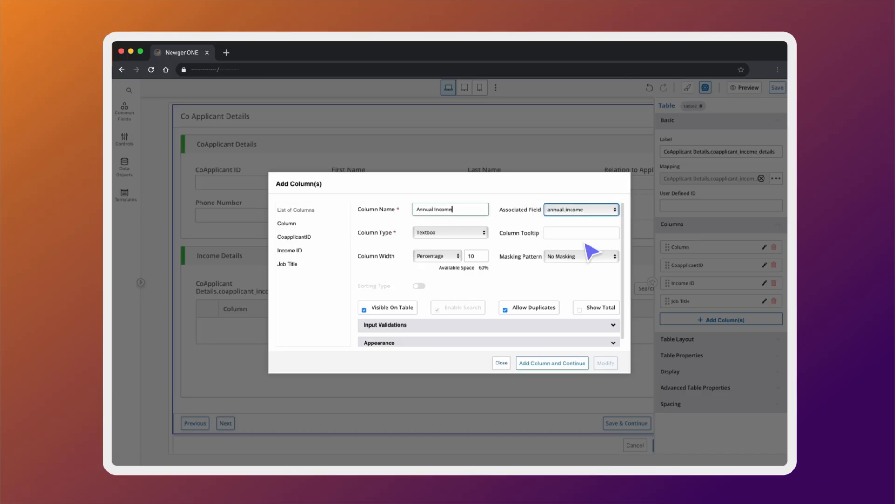
{"action": "type", "text": "ncome"}
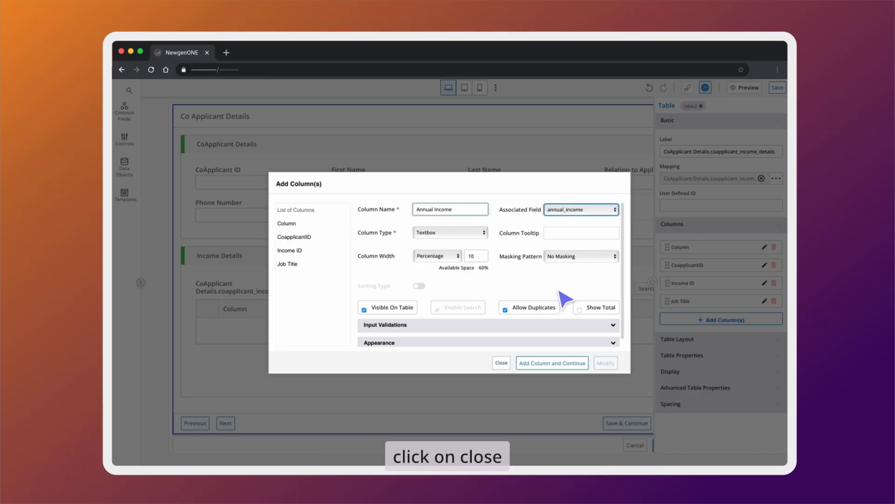
{"action": "left_click", "coordinate": [502, 363]}
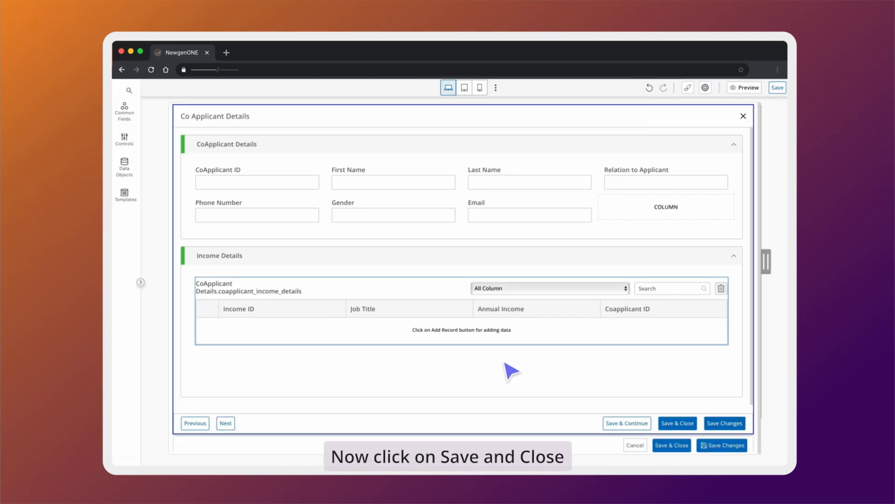
- Save the subform and give the Co Applicant Details list view a CoApplicant ID column mapped to coapplicant_id
{"action": "left_click", "coordinate": [679, 445]}
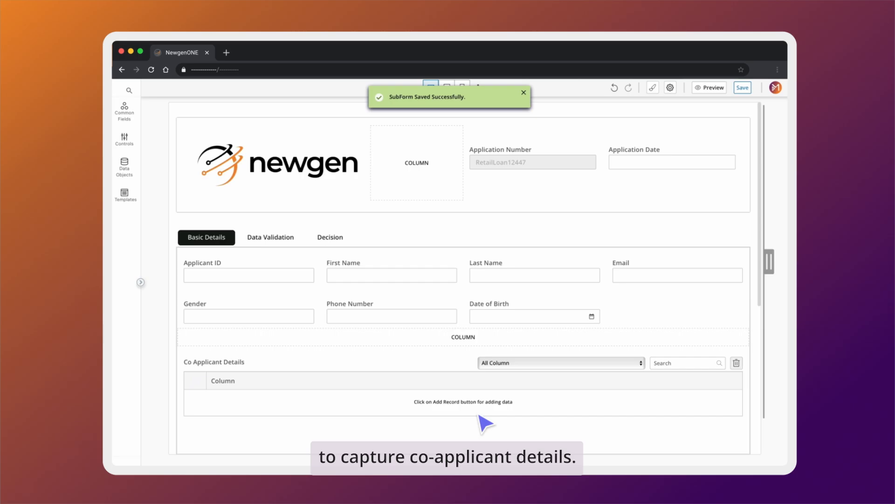
{"action": "left_click", "coordinate": [294, 368]}
{"action": "left_click", "coordinate": [199, 352]}
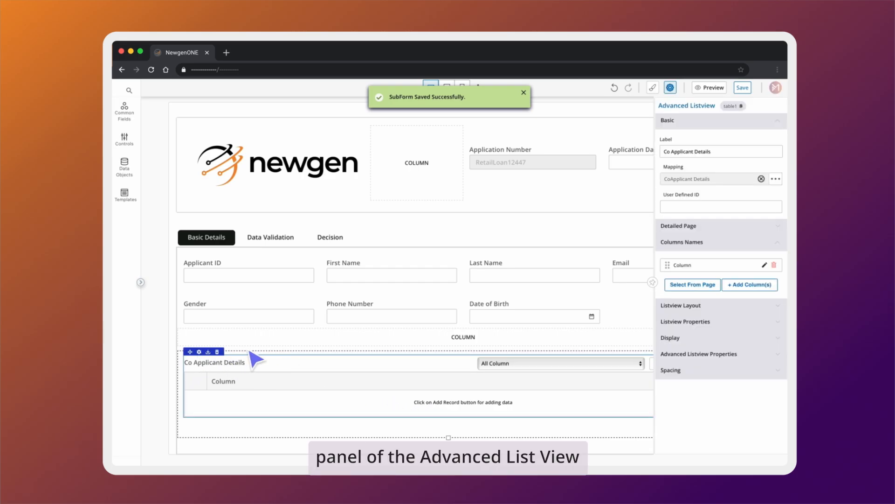
{"action": "left_click", "coordinate": [738, 285]}
{"action": "left_click", "coordinate": [580, 210]}
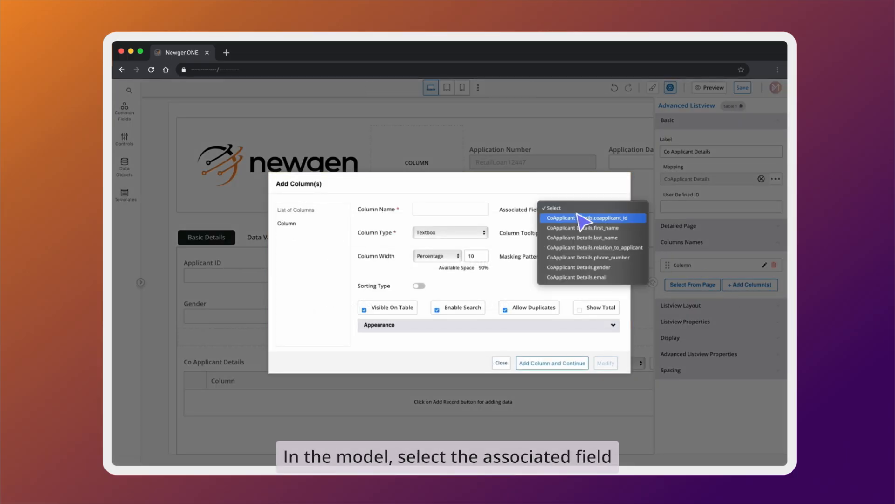
{"action": "left_click", "coordinate": [578, 217]}
{"action": "left_click", "coordinate": [455, 209]}
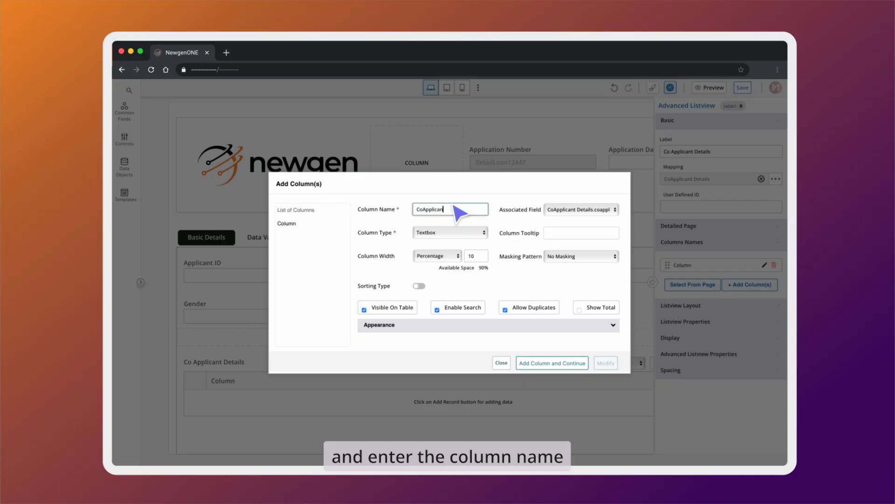
{"action": "type", "text": "CoApplicant ID"}
{"action": "left_click", "coordinate": [532, 363]}
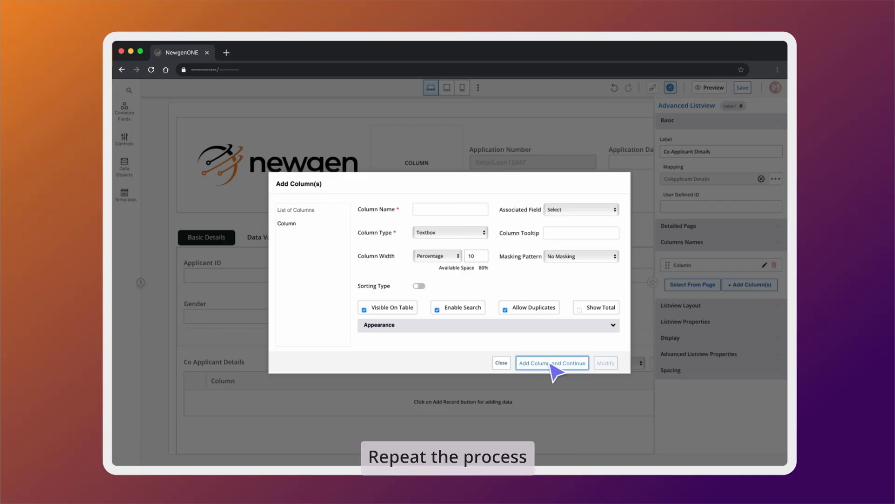
- Add First Name and Last Name list view columns mapped to first_name and last_name
{"action": "left_click", "coordinate": [572, 213]}
{"action": "left_click", "coordinate": [568, 226]}
{"action": "left_click", "coordinate": [475, 209]}
{"action": "type", "text": "First Name"}
{"action": "left_click", "coordinate": [551, 363]}
{"action": "left_click", "coordinate": [580, 210]}
{"action": "left_click", "coordinate": [584, 226]}
{"action": "left_click", "coordinate": [461, 210]}
{"action": "type", "text": "Last"}
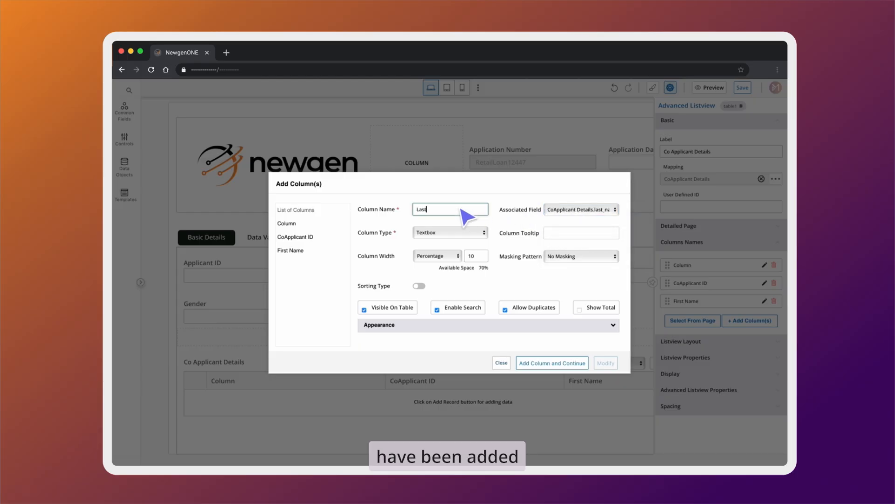
{"action": "type", "text": " Name"}
{"action": "left_click", "coordinate": [573, 364]}
- Add Relation to Applicant and Phone Number columns mapped to relation_to_applicant and phone_number
{"action": "left_click", "coordinate": [580, 209]}
{"action": "left_click", "coordinate": [574, 226]}
{"action": "left_click", "coordinate": [475, 210]}
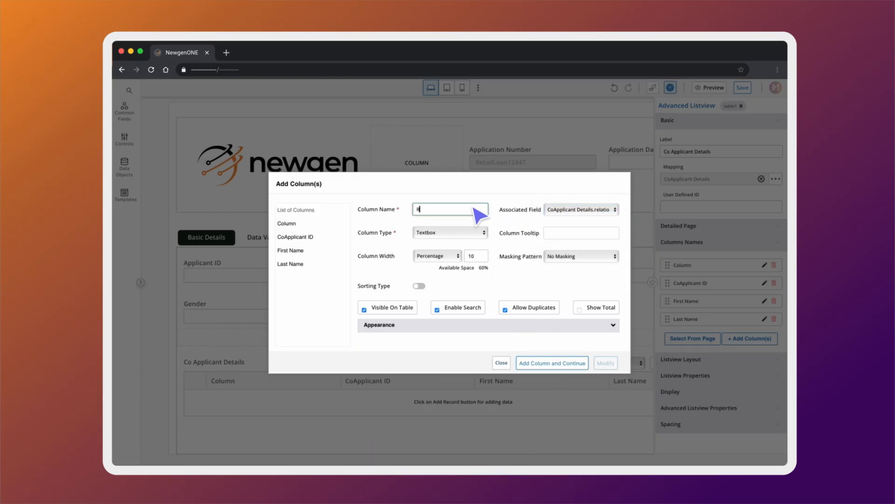
{"action": "type", "text": "Relation to Applicant"}
{"action": "left_click", "coordinate": [551, 363]}
{"action": "left_click", "coordinate": [580, 209]}
{"action": "left_click", "coordinate": [579, 223]}
{"action": "left_click", "coordinate": [452, 210]}
{"action": "type", "text": "Rhone Number"}
{"action": "left_click", "coordinate": [552, 362]}
- Add Gender and Email columns mapped to gender and email, then save the form
{"action": "left_click", "coordinate": [581, 210]}
{"action": "left_click", "coordinate": [576, 225]}
{"action": "left_click", "coordinate": [474, 210]}
{"action": "type", "text": "Gender"}
{"action": "left_click", "coordinate": [543, 363]}
{"action": "left_click", "coordinate": [580, 209]}
{"action": "left_click", "coordinate": [582, 200]}
{"action": "left_click", "coordinate": [474, 210]}
{"action": "type", "text": "Email"}
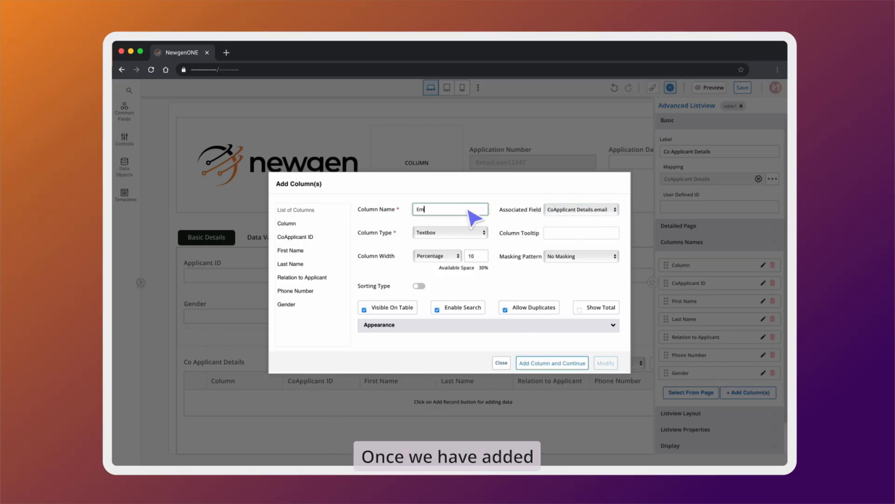
{"action": "left_click", "coordinate": [500, 362]}
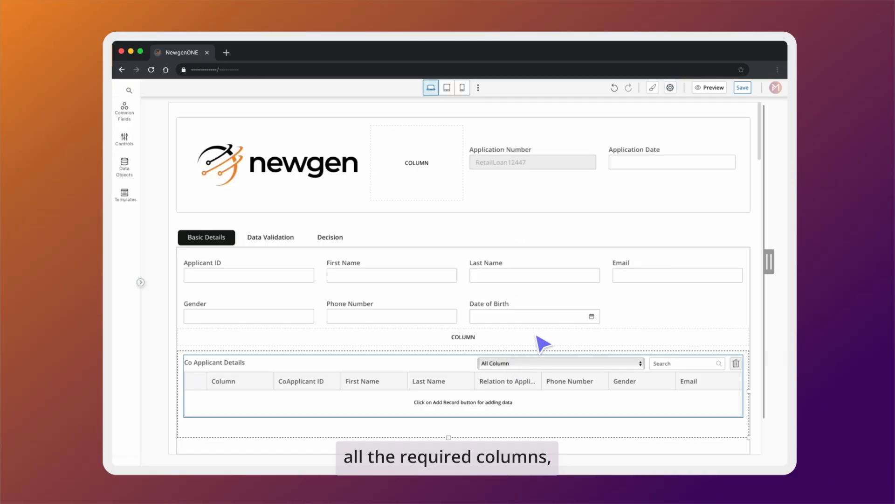
{"action": "left_click", "coordinate": [744, 89]}
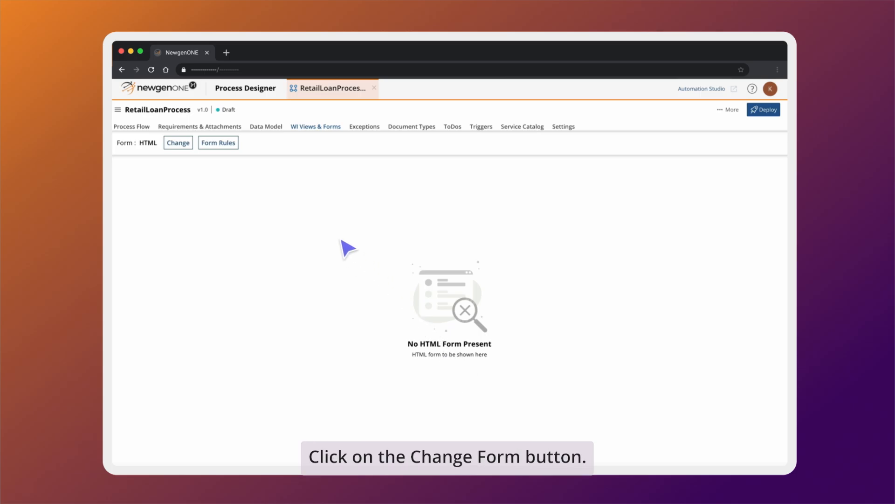
- Set RetailLoanProcess to use CoApplicant Details as its single form for the complete process
{"action": "left_click", "coordinate": [187, 145]}
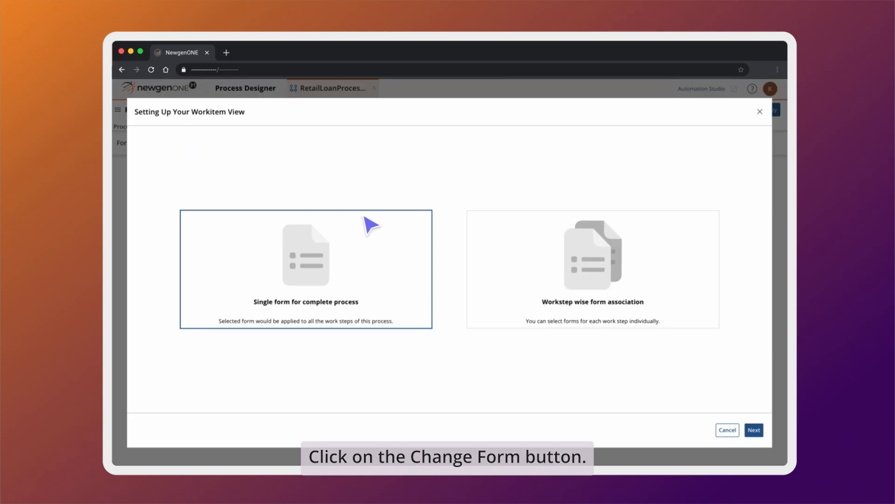
{"action": "left_click", "coordinate": [754, 430]}
{"action": "left_click", "coordinate": [148, 213]}
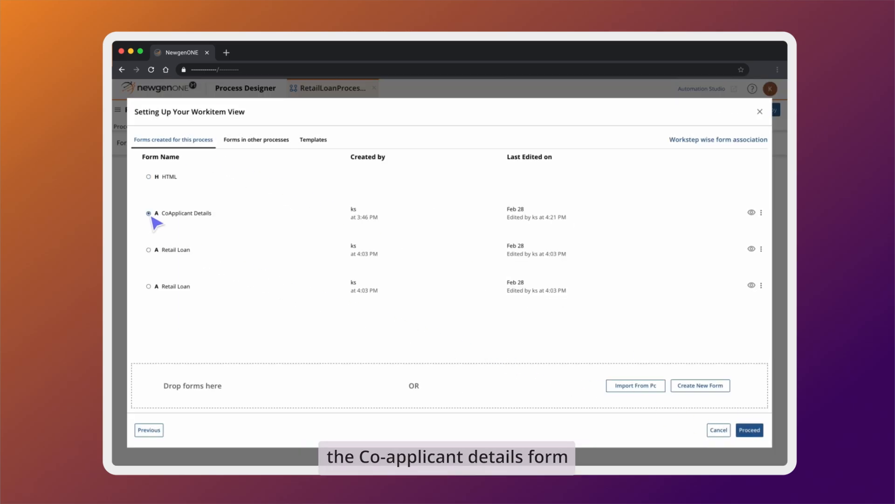
{"action": "left_click", "coordinate": [749, 430]}
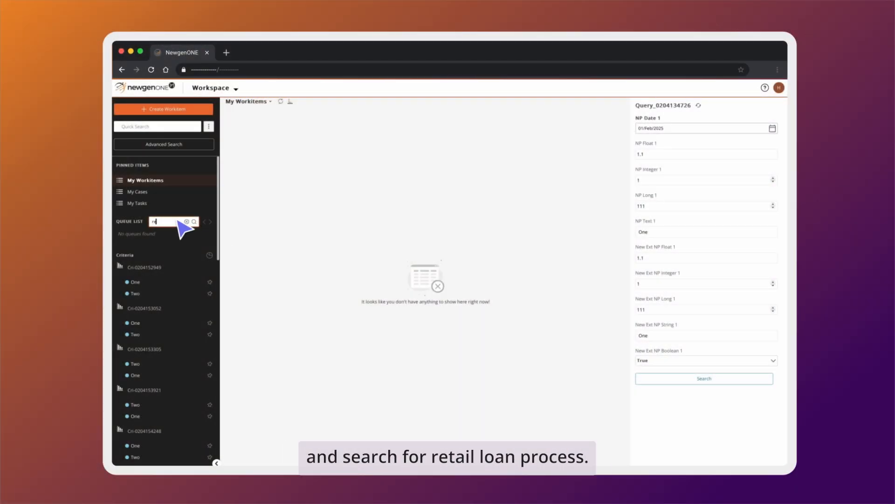
- Search queues for 'retail' and create a new work item in RetailLoanProcess_Start Event_1
{"action": "key", "text": "Return"}
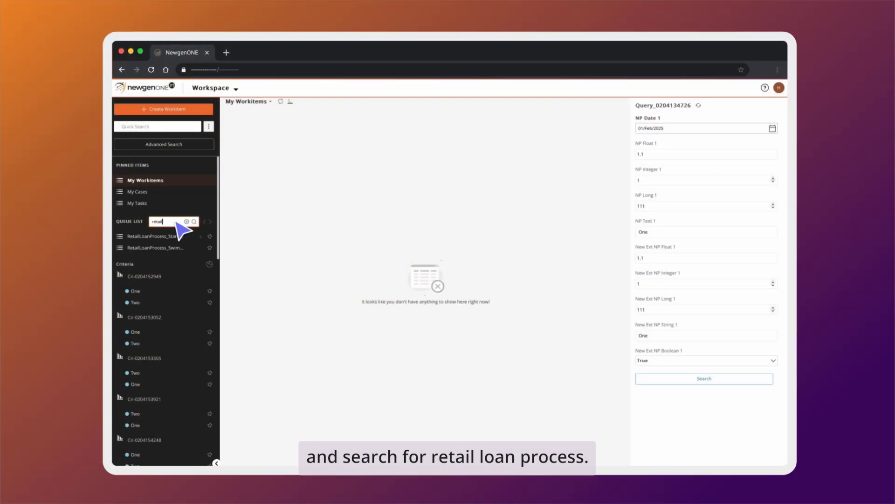
{"action": "left_click", "coordinate": [161, 235]}
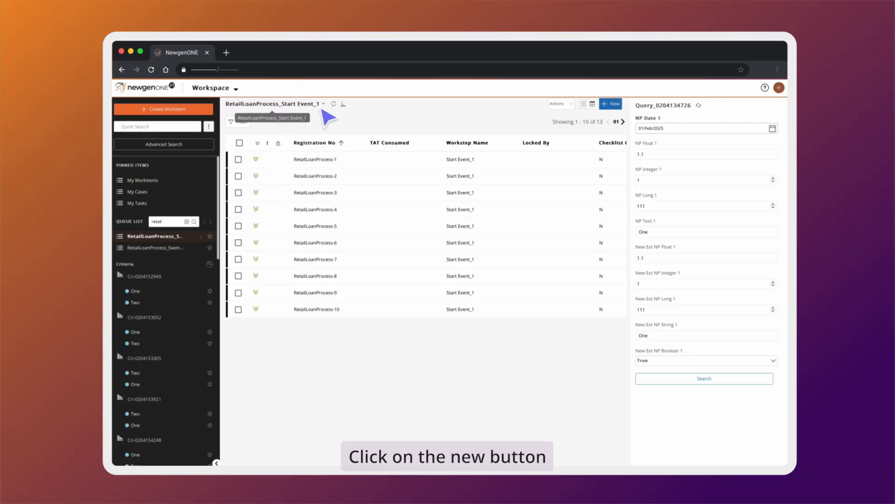
{"action": "left_click", "coordinate": [610, 104]}
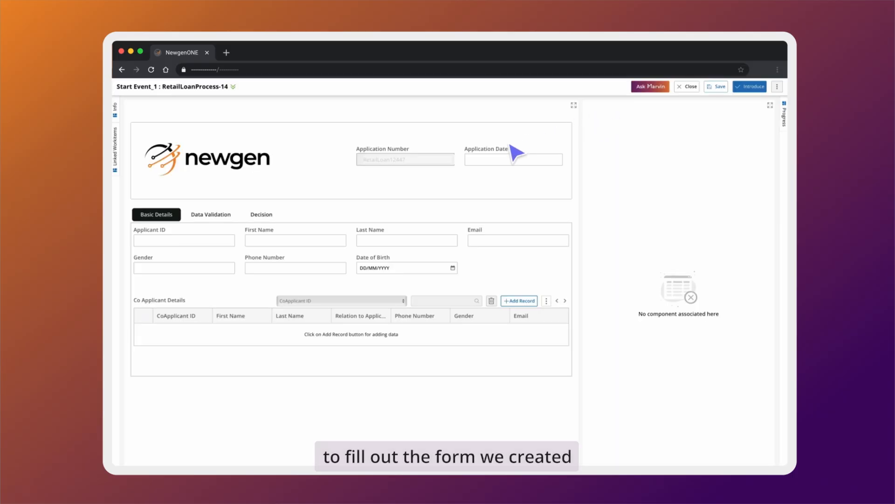
- Fill in the applicant's ID, first and last name, email, gender male and phone number
{"action": "left_click", "coordinate": [212, 248]}
{"action": "type", "text": "2134543"}
{"action": "left_click", "coordinate": [254, 243]}
{"action": "type", "text": "Philipp"}
{"action": "left_click", "coordinate": [375, 240]}
{"action": "type", "text": "Philipp"}
{"action": "left_click", "coordinate": [540, 241]}
{"action": "left_click", "coordinate": [231, 268]}
{"action": "type", "text": "male"}
{"action": "left_click", "coordinate": [263, 271]}
{"action": "type", "text": "9876543210"}
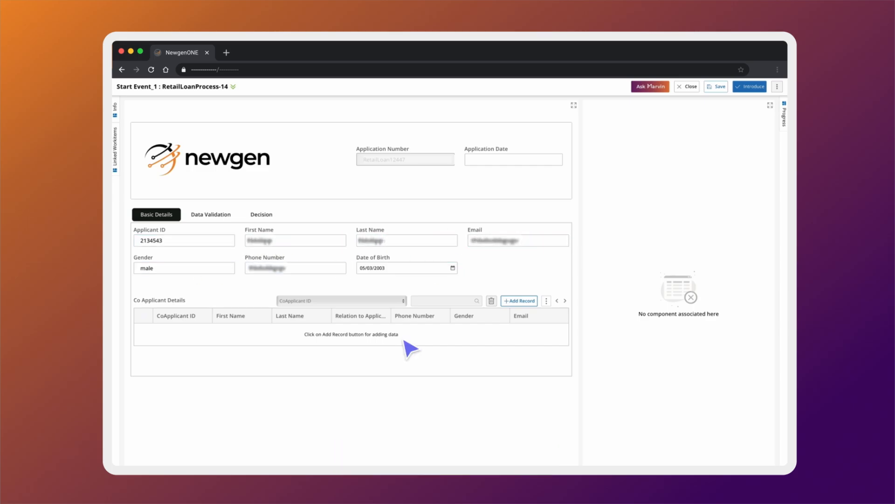
- Add a co-applicant record with ID, name, relation 'brother', phone, gender Male and email
{"action": "left_click", "coordinate": [519, 301]}
{"action": "left_click", "coordinate": [232, 214]}
{"action": "type", "text": "22114432"}
{"action": "left_click", "coordinate": [319, 215]}
{"action": "left_click", "coordinate": [397, 215]}
{"action": "left_click", "coordinate": [486, 215]}
{"action": "type", "text": "brother"}
{"action": "left_click", "coordinate": [215, 242]}
{"action": "type", "text": "9876543210"}
{"action": "left_click", "coordinate": [318, 242]}
{"action": "type", "text": "Male"}
{"action": "left_click", "coordinate": [400, 242]}
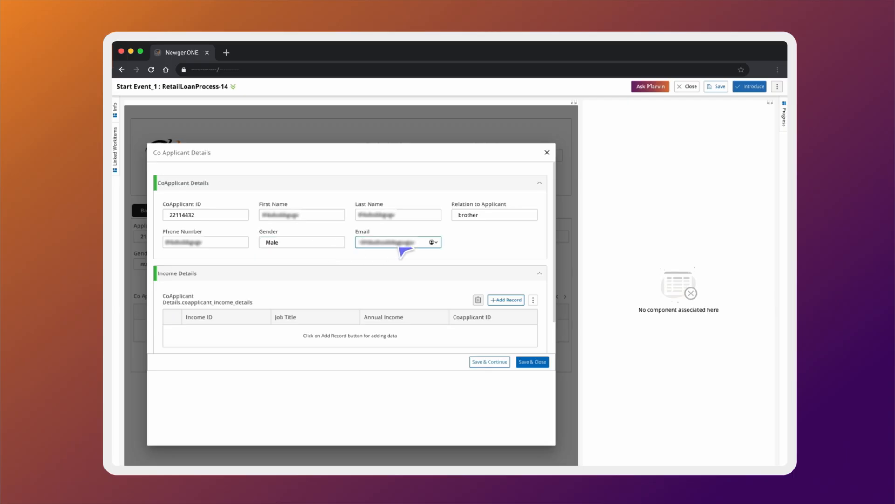
- Add an income row with job title 'Senior' and amount 4432, save the record, and reopen RetailLoanProcess-14
{"action": "left_click", "coordinate": [506, 300]}
{"action": "left_click", "coordinate": [247, 332]}
{"action": "type", "text": "68681638"}
{"action": "left_click", "coordinate": [332, 334]}
{"action": "type", "text": "Senior"}
{"action": "left_click", "coordinate": [388, 335]}
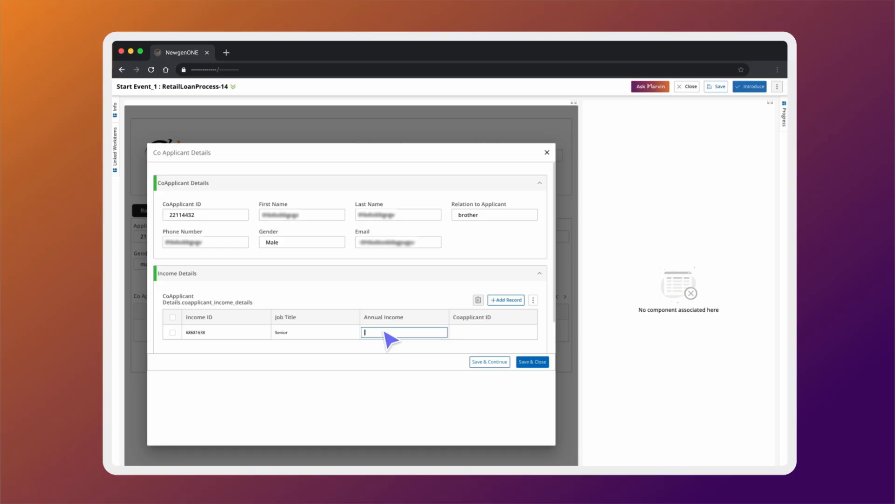
{"action": "type", "text": "4432"}
{"action": "left_click", "coordinate": [489, 362]}
{"action": "left_click", "coordinate": [533, 361]}
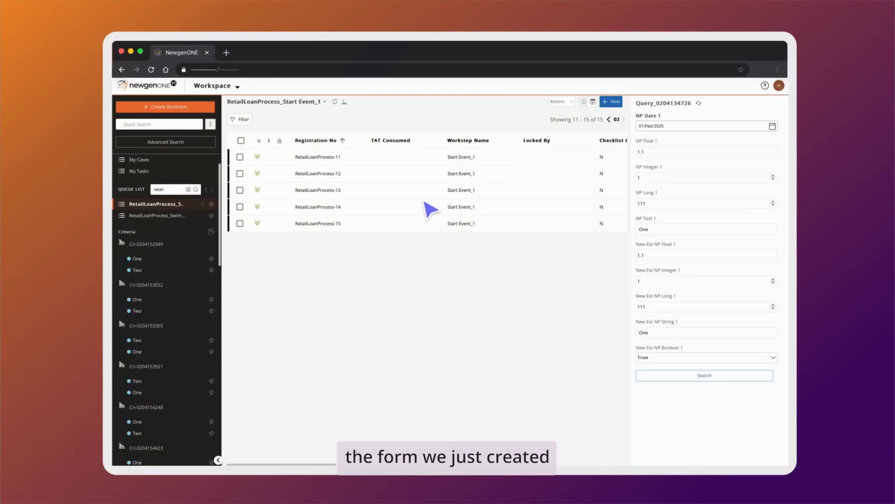
{"action": "left_click", "coordinate": [334, 206]}
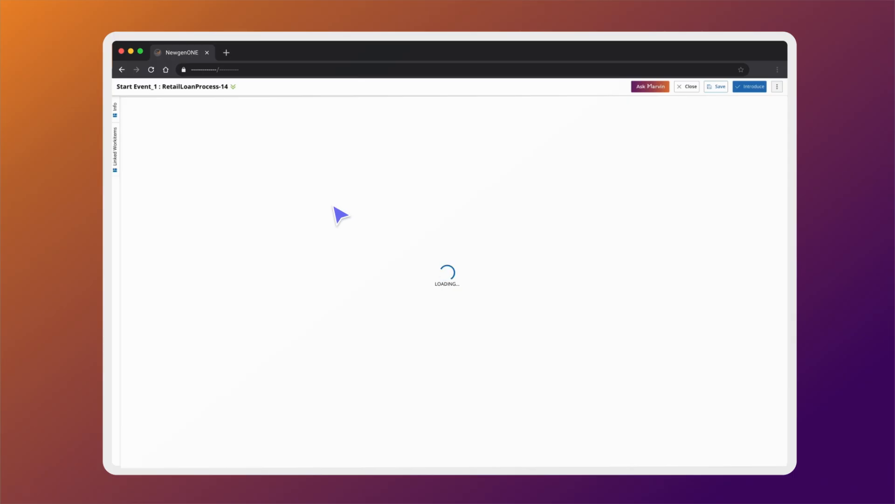